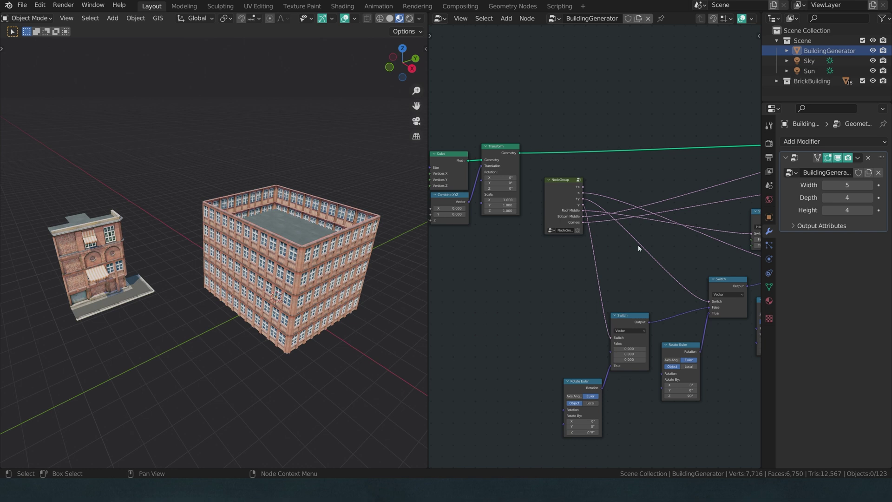
Step: Duplicate the NodeGroup node, place the copy below the Transform node and make it a single-user copy
{"action": "left_click", "coordinate": [570, 209]}
{"action": "key", "text": "shift+d"}
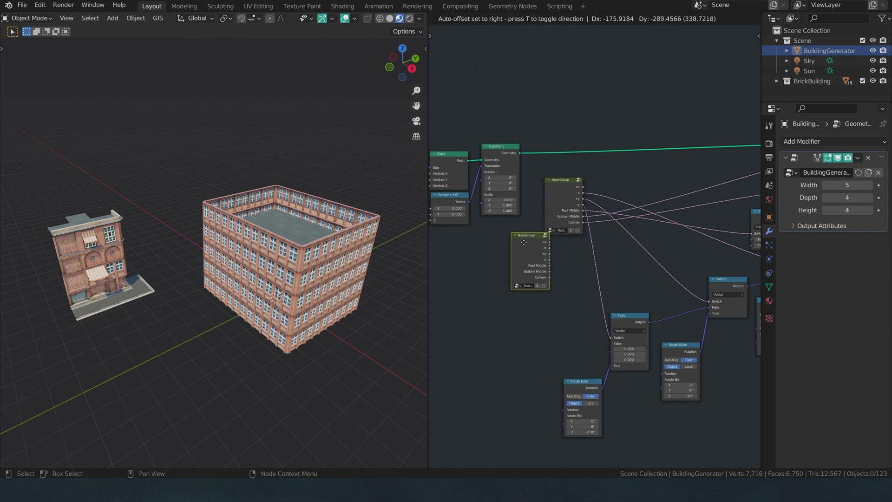
{"action": "left_click", "coordinate": [490, 258]}
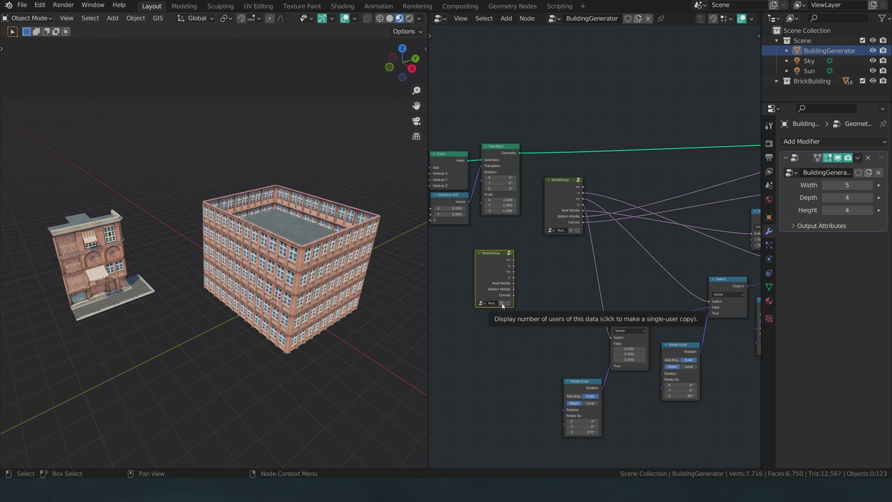
{"action": "left_click", "coordinate": [503, 304]}
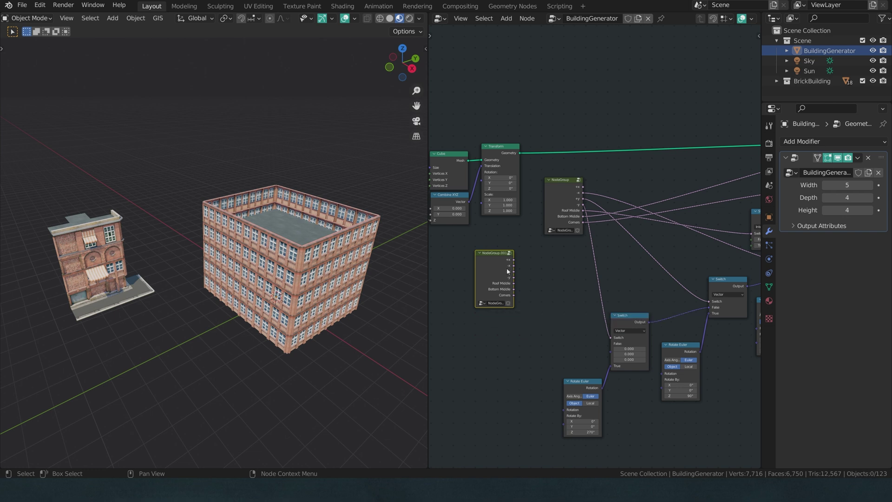
Step: Label the duplicated node group "Masks"
{"action": "left_click", "coordinate": [557, 201]}
{"action": "left_click", "coordinate": [500, 270]}
{"action": "left_click", "coordinate": [561, 205]}
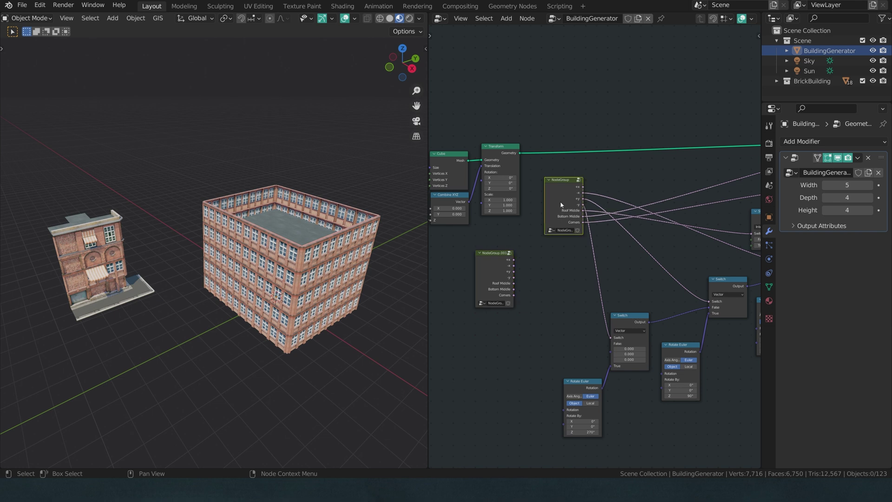
{"action": "left_click", "coordinate": [496, 266]}
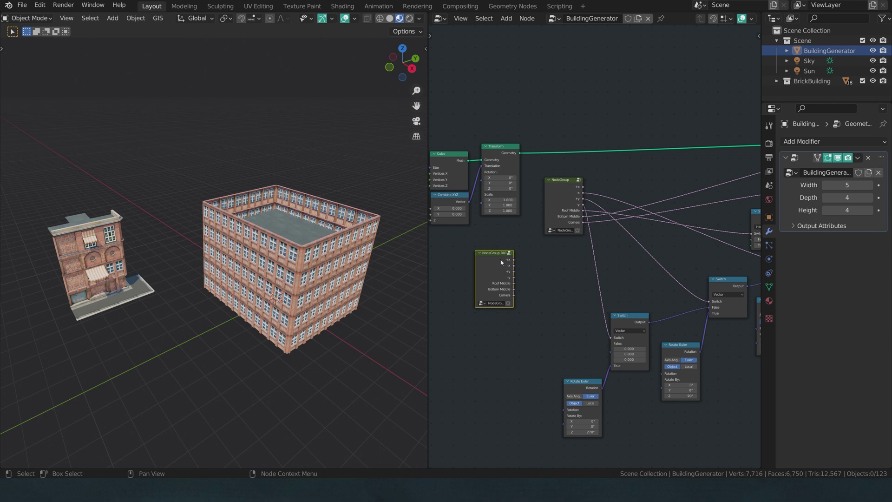
{"action": "key", "text": "F2"}
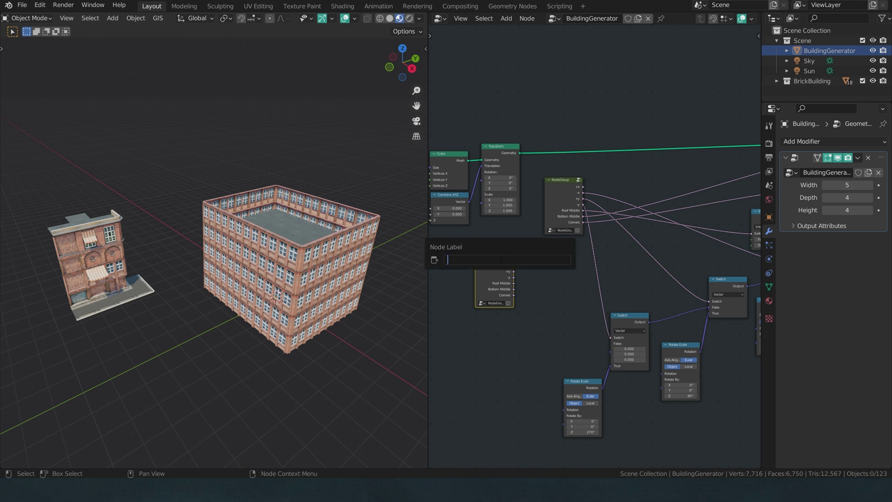
{"action": "type", "text": "Masks"}
{"action": "key", "text": "Return"}
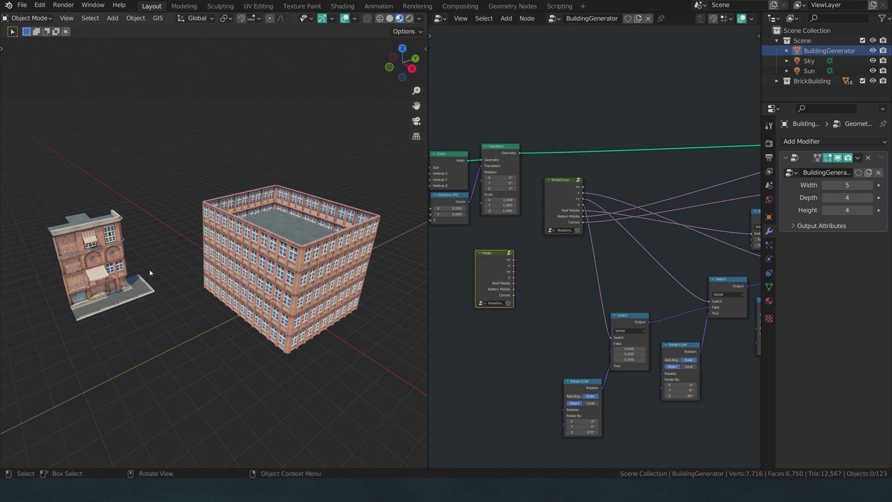
Step: Label the original node group "Walls"
{"action": "left_click", "coordinate": [556, 207]}
{"action": "key", "text": "Tab"}
{"action": "key", "text": "Tab"}
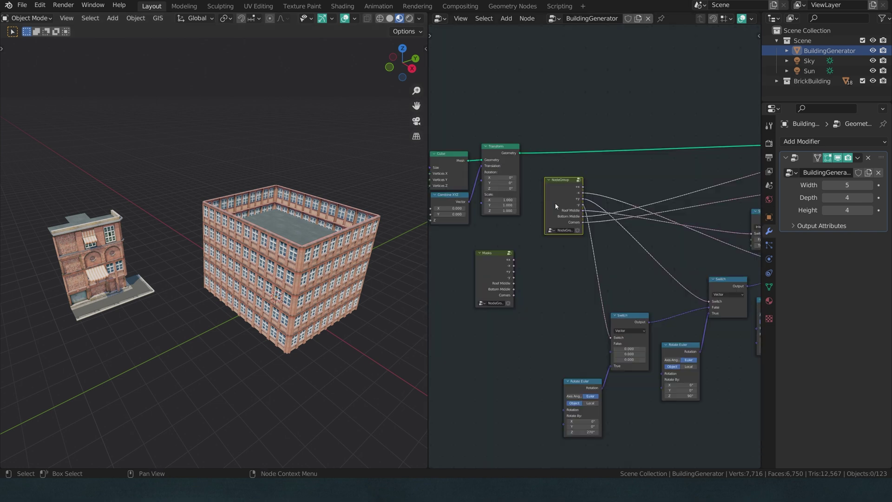
{"action": "key", "text": "F2"}
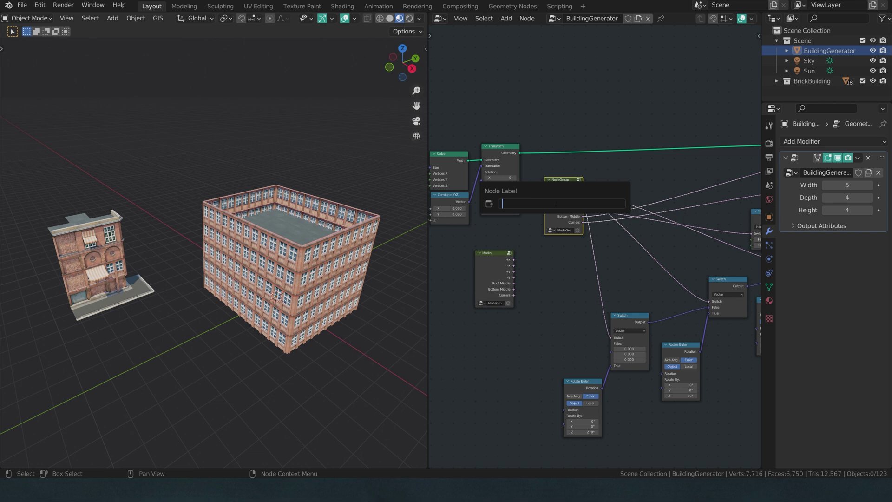
{"action": "type", "text": "Walls"}
{"action": "key", "text": "Return"}
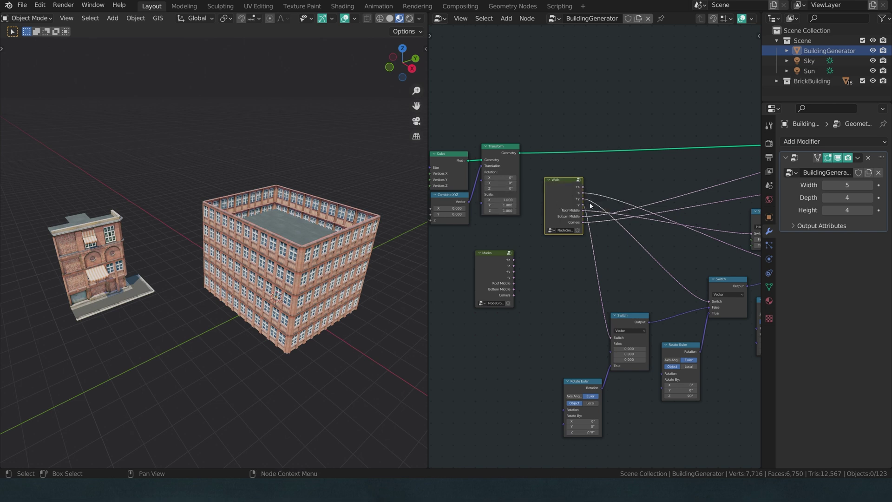
Step: Remove the Corners, Bottom Middle and Roof Middle outputs inside the Walls group
{"action": "key", "text": "Tab"}
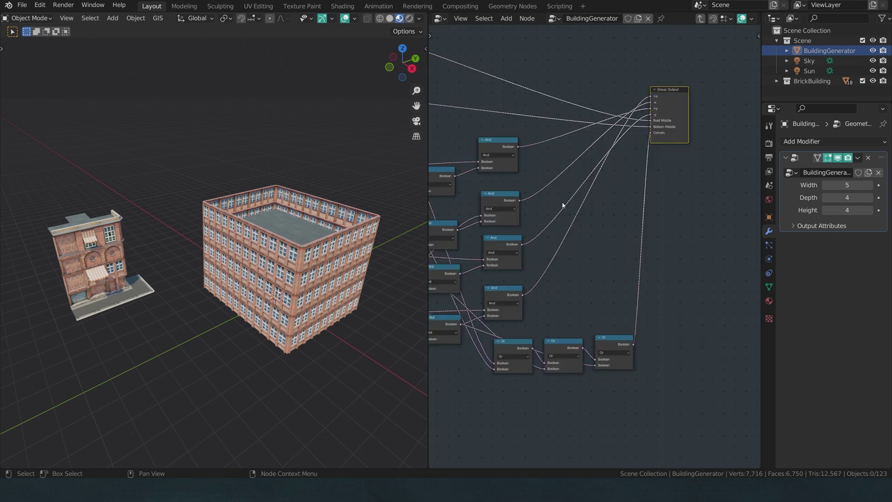
{"action": "key", "text": "n"}
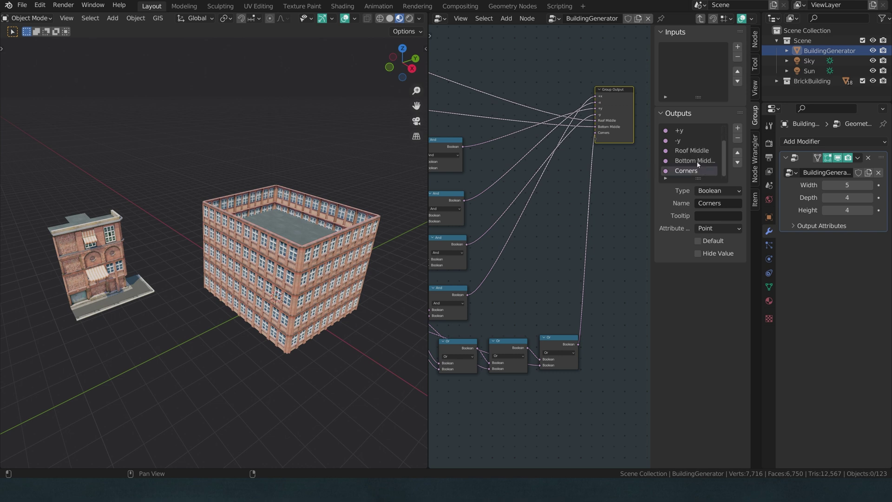
{"action": "left_click", "coordinate": [738, 138]}
{"action": "left_click", "coordinate": [738, 138]}
{"action": "left_click", "coordinate": [738, 139]}
Step: Delete the Or nodes of the corner mask and the roof and bottom comparison nodes from the Walls group
{"action": "middle_click_drag", "start_coordinate": [532, 330], "coordinate": [588, 280]}
{"action": "left_click_drag", "start_coordinate": [497, 351], "coordinate": [631, 294]}
{"action": "key", "text": "x"}
{"action": "scroll", "coordinate": [537, 249], "scroll_direction": "down", "scroll_amount": 5}
{"action": "middle_click_drag", "start_coordinate": [509, 251], "coordinate": [636, 362]}
{"action": "left_click_drag", "start_coordinate": [555, 162], "coordinate": [484, 239]}
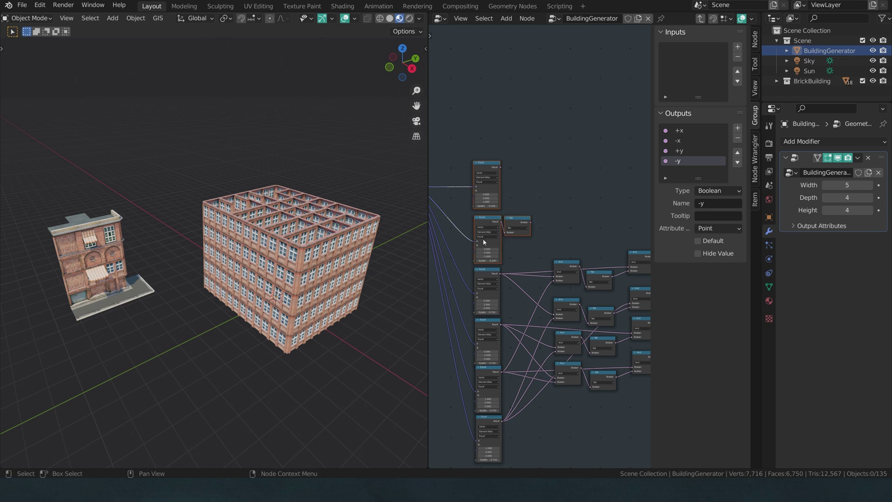
{"action": "key", "text": "x"}
Step: Rearrange the remaining comparison and logic nodes in the Walls group into a compact layout
{"action": "scroll", "coordinate": [482, 241], "scroll_direction": "down", "scroll_amount": 2}
{"action": "middle_click_drag", "start_coordinate": [542, 238], "coordinate": [524, 223]}
{"action": "left_click_drag", "start_coordinate": [523, 214], "coordinate": [618, 338]}
{"action": "key", "text": "g"}
{"action": "left_click", "coordinate": [617, 363]}
{"action": "left_click_drag", "start_coordinate": [604, 198], "coordinate": [481, 390]}
{"action": "key", "text": "g"}
{"action": "left_click", "coordinate": [504, 278]}
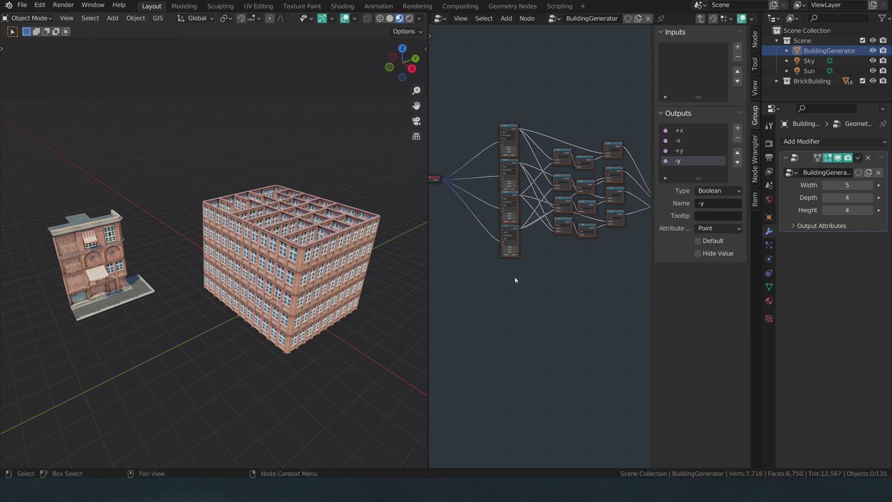
Step: Leave the Walls group and remove the +x, -x, +y and -y outputs inside the Masks group
{"action": "key", "text": "Tab"}
{"action": "scroll", "coordinate": [494, 276], "scroll_direction": "up", "scroll_amount": 5}
{"action": "left_click", "coordinate": [468, 253]}
{"action": "middle_click_drag", "start_coordinate": [468, 253], "coordinate": [485, 242]}
{"action": "scroll", "coordinate": [492, 254], "scroll_direction": "up", "scroll_amount": 4}
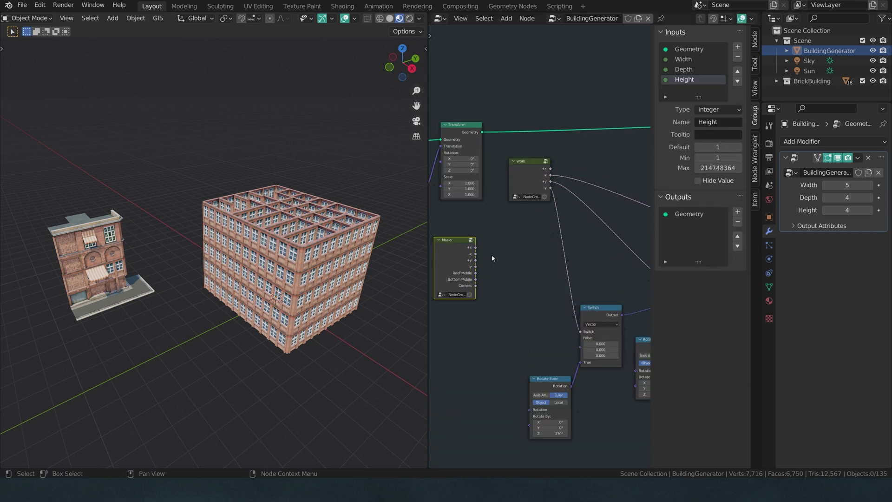
{"action": "key", "text": "Tab"}
{"action": "scroll", "coordinate": [687, 153], "scroll_direction": "up", "scroll_amount": 2}
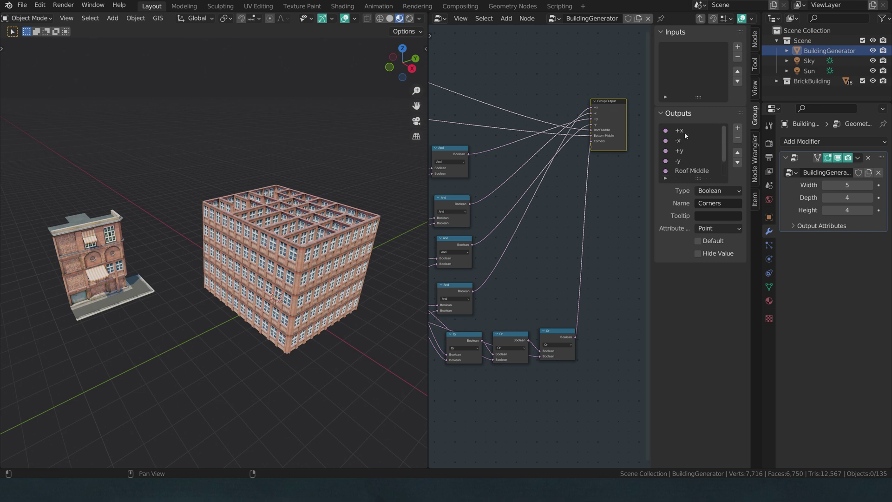
{"action": "left_click", "coordinate": [685, 131]}
{"action": "left_click", "coordinate": [738, 138]}
{"action": "left_click", "coordinate": [738, 139]}
{"action": "left_click", "coordinate": [738, 139]}
{"action": "left_click", "coordinate": [738, 139]}
Step: Delete the final column of And nodes and the other unused logic nodes from the Masks group
{"action": "scroll", "coordinate": [578, 174], "scroll_direction": "down", "scroll_amount": 2}
{"action": "middle_click_drag", "start_coordinate": [578, 175], "coordinate": [632, 176]}
{"action": "left_click_drag", "start_coordinate": [571, 171], "coordinate": [514, 295]}
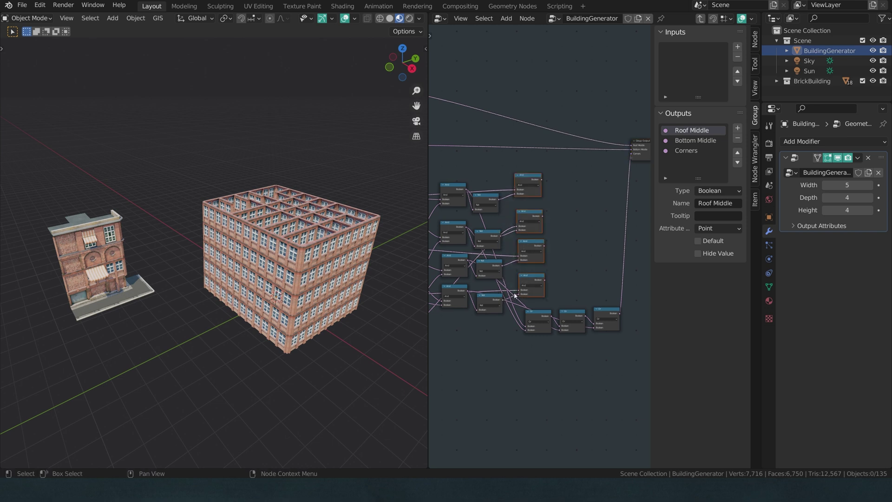
{"action": "key", "text": "x"}
{"action": "left_click_drag", "start_coordinate": [527, 187], "coordinate": [491, 305]}
{"action": "key", "text": "g"}
{"action": "left_click", "coordinate": [523, 267]}
{"action": "key", "text": "x"}
Step: Move the remaining Or nodes of the corner mask closer to the rest and leave the Masks group
{"action": "scroll", "coordinate": [533, 252], "scroll_direction": "down", "scroll_amount": 2}
{"action": "key", "text": "b"}
{"action": "left_click_drag", "start_coordinate": [524, 256], "coordinate": [614, 321]}
{"action": "key", "text": "g"}
{"action": "left_click", "coordinate": [558, 265]}
{"action": "scroll", "coordinate": [530, 263], "scroll_direction": "down", "scroll_amount": 2}
{"action": "middle_click_drag", "start_coordinate": [487, 278], "coordinate": [515, 279]}
{"action": "key", "text": "Tab"}
Step: Disconnect the two integer Switch nodes from the instancing node and move them below the rotation nodes
{"action": "left_click_drag", "start_coordinate": [463, 260], "coordinate": [501, 318]}
{"action": "scroll", "coordinate": [482, 254], "scroll_direction": "down", "scroll_amount": 2}
{"action": "scroll", "coordinate": [482, 255], "scroll_direction": "down", "scroll_amount": 3}
{"action": "middle_click_drag", "start_coordinate": [609, 223], "coordinate": [503, 237]}
{"action": "left_click_drag", "start_coordinate": [542, 212], "coordinate": [598, 241]}
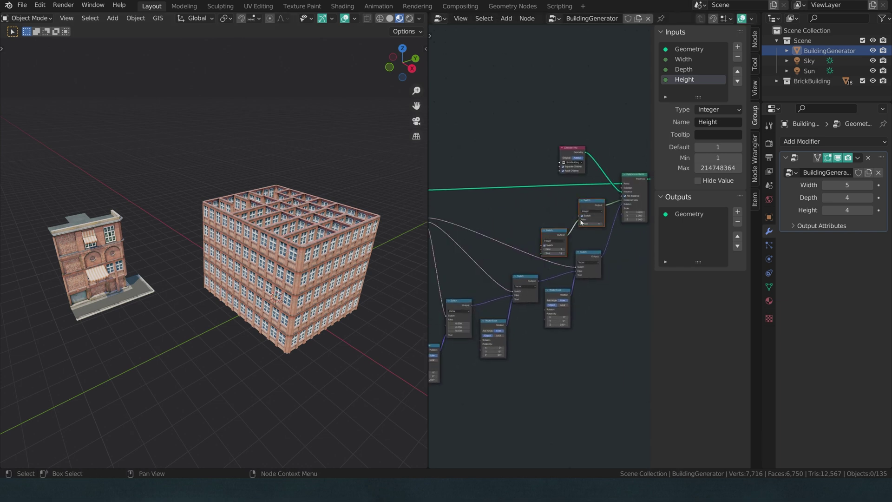
{"action": "scroll", "coordinate": [534, 215], "scroll_direction": "left", "scroll_amount": 3, "text": "ctrl"}
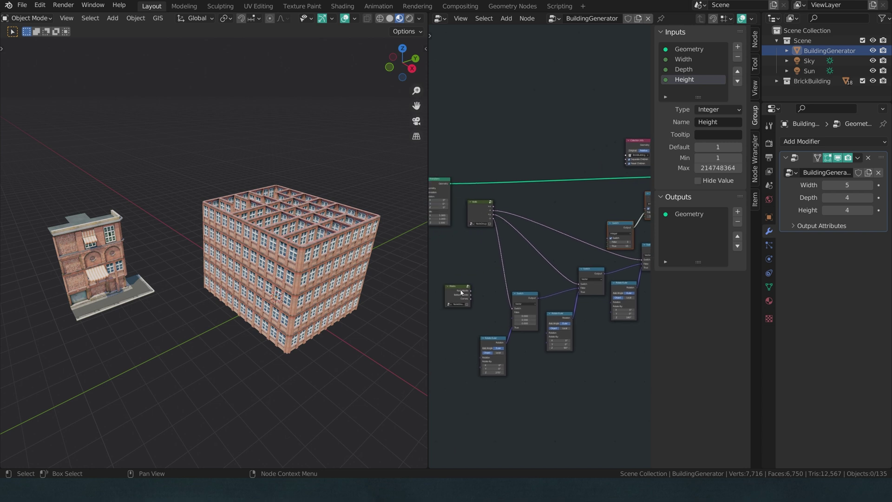
{"action": "middle_click_drag", "start_coordinate": [602, 194], "coordinate": [546, 191]}
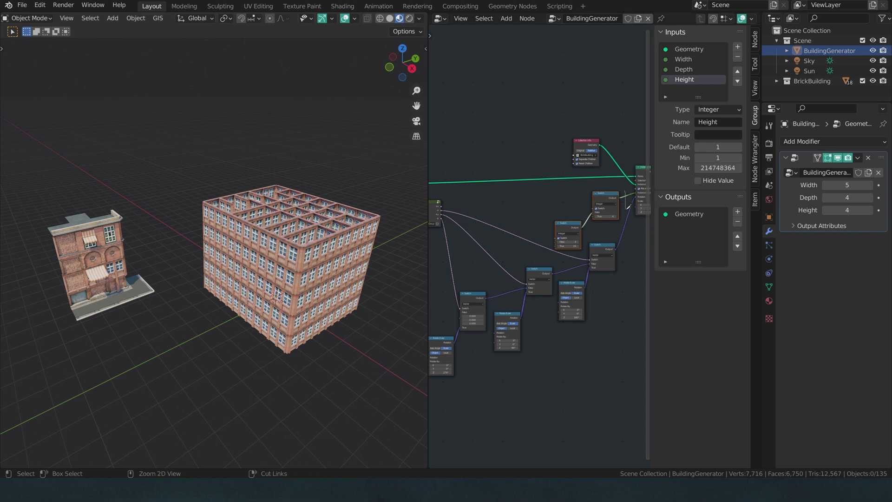
{"action": "right_click_drag", "start_coordinate": [626, 209], "coordinate": [626, 211], "text": "ctrl"}
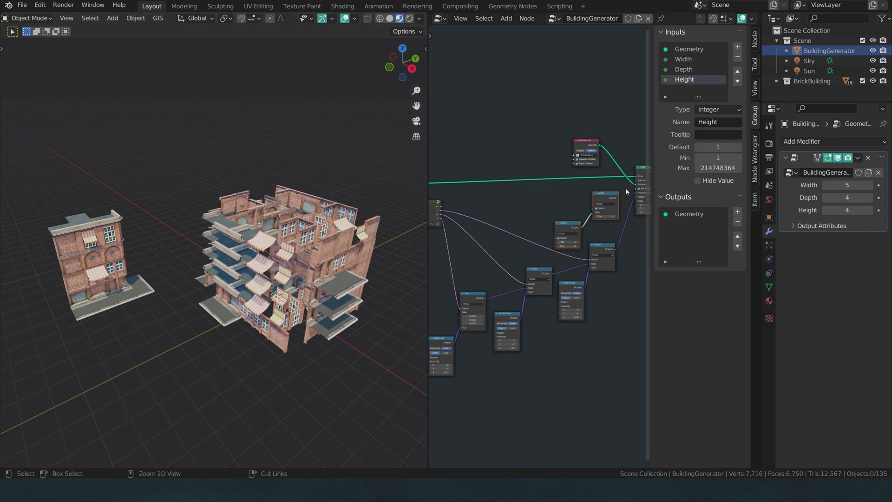
{"action": "left_click_drag", "start_coordinate": [614, 191], "coordinate": [518, 412]}
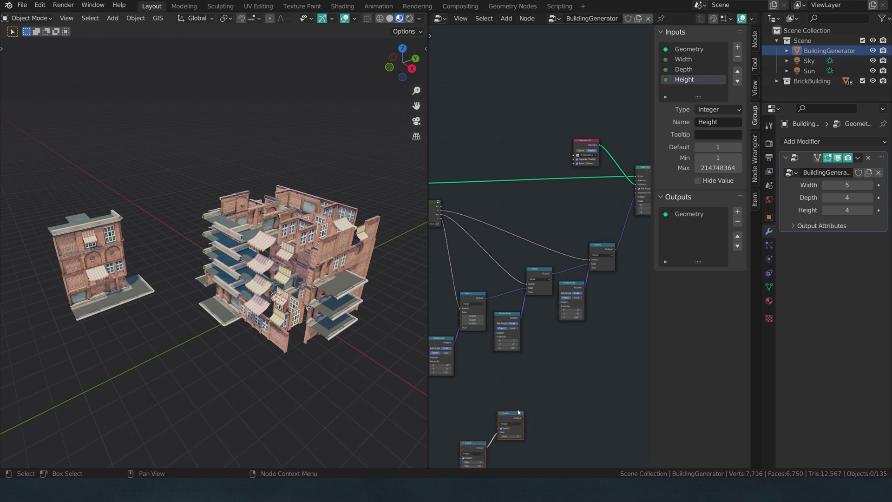
Step: Add an Integer node, connect it to the instancing node's instance index and raise its value to pick the window wall piece
{"action": "left_click", "coordinate": [539, 381]}
{"action": "key", "text": "shift+a"}
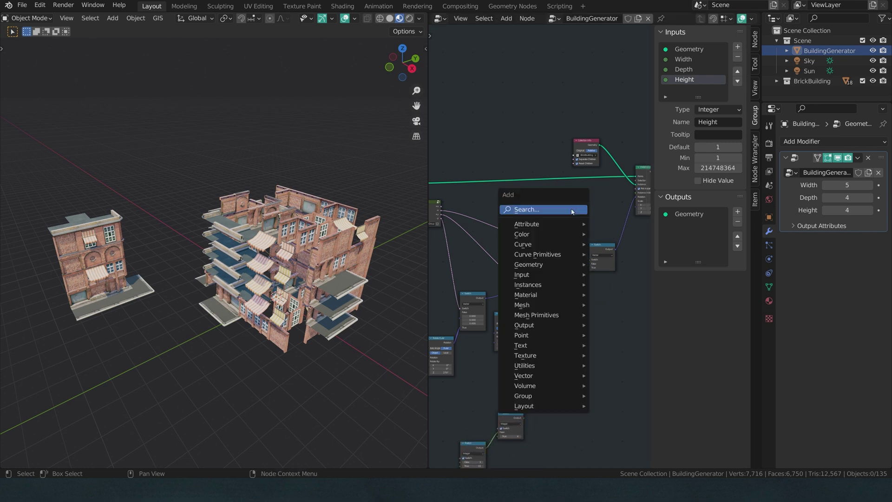
{"action": "left_click", "coordinate": [573, 212]}
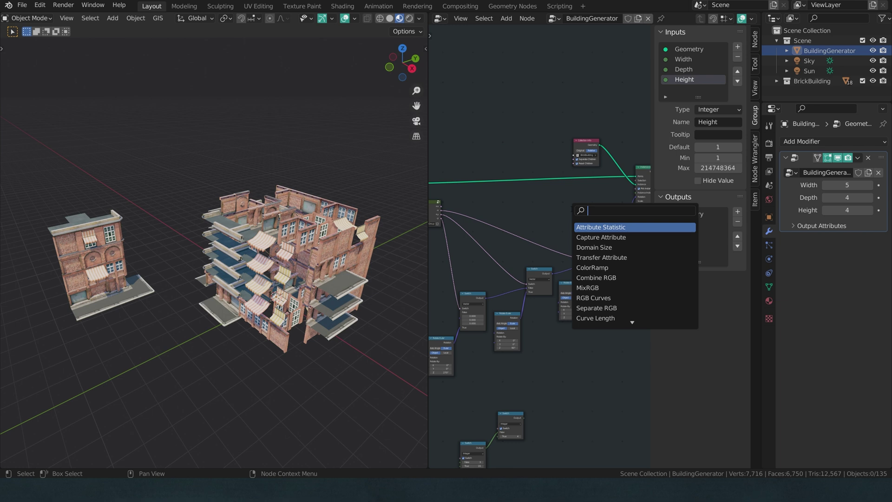
{"action": "type", "text": "i"}
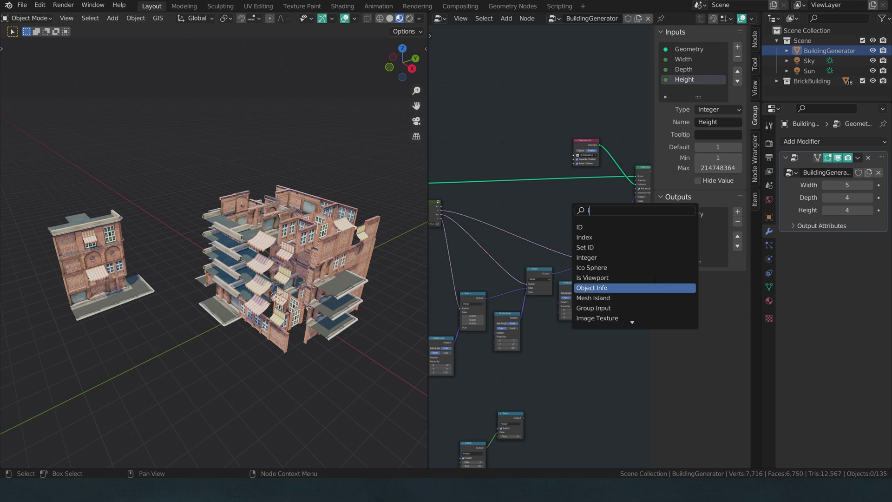
{"action": "left_click", "coordinate": [587, 257]}
{"action": "left_click", "coordinate": [601, 208]}
{"action": "mouse_move", "coordinate": [600, 197]}
{"action": "left_mouse_down"}
{"action": "mouse_move", "coordinate": [641, 195]}
{"action": "mouse_move", "coordinate": [587, 192]}
{"action": "left_mouse_up"}
{"action": "scroll", "coordinate": [567, 200], "scroll_direction": "up", "scroll_amount": 1}
{"action": "left_click", "coordinate": [550, 191]}
{"action": "left_click", "coordinate": [550, 192]}
{"action": "left_click", "coordinate": [550, 192]}
{"action": "left_click", "coordinate": [550, 192]}
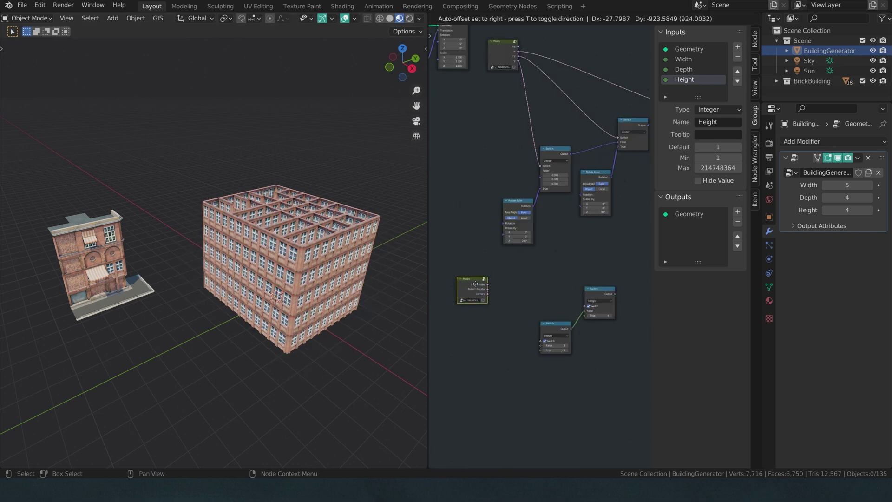
Step: Place the Masks node beside the two detached integer Switch nodes
{"action": "left_click", "coordinate": [513, 298]}
{"action": "middle_click_drag", "start_coordinate": [514, 297], "coordinate": [495, 274]}
{"action": "scroll", "coordinate": [510, 257], "scroll_direction": "up", "scroll_amount": 5}
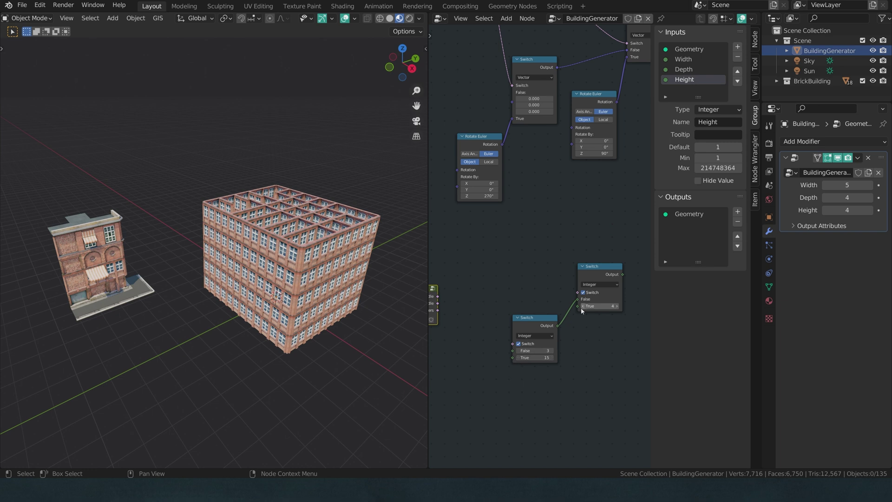
Step: Check the names of the corner and gap pieces on the sample brick building, and reselect the generated building
{"action": "scroll", "coordinate": [131, 320], "scroll_direction": "up", "scroll_amount": 1}
{"action": "middle_click_drag", "start_coordinate": [145, 279], "coordinate": [169, 278], "text": "shift"}
{"action": "scroll", "coordinate": [165, 278], "scroll_direction": "up", "scroll_amount": 4}
{"action": "scroll", "coordinate": [165, 277], "scroll_direction": "up", "scroll_amount": 2}
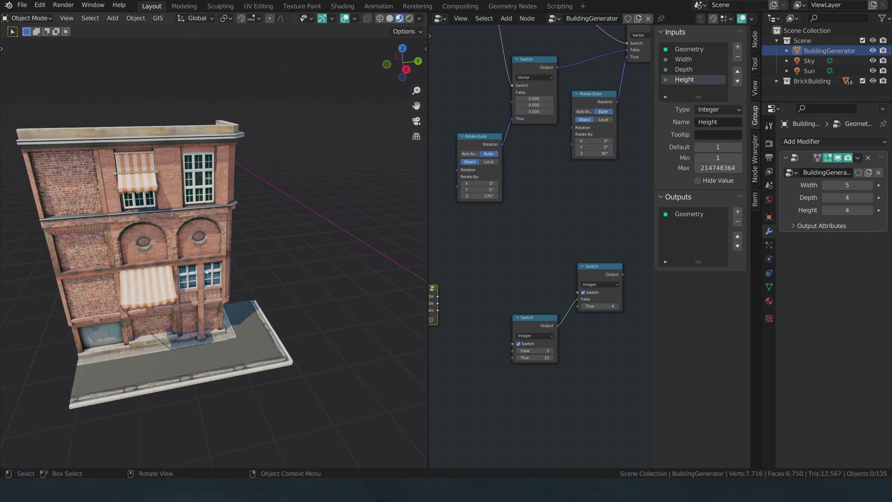
{"action": "left_click", "coordinate": [193, 235]}
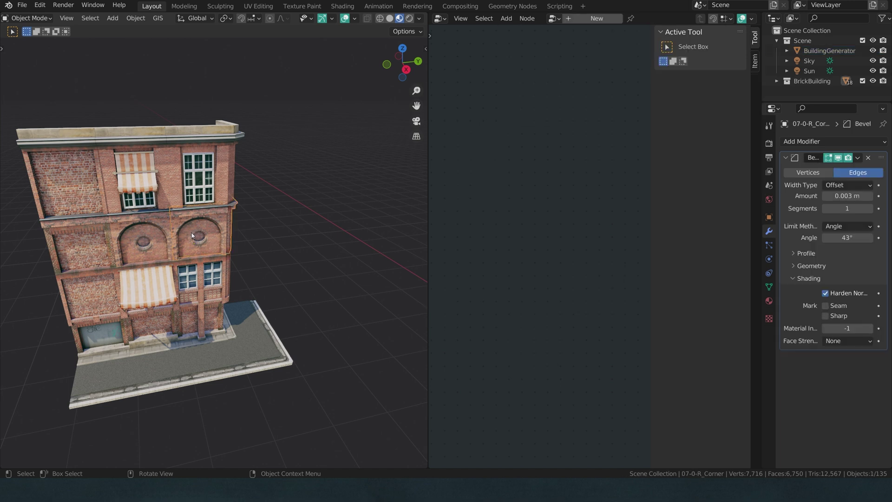
{"action": "middle_click_drag", "start_coordinate": [215, 233], "coordinate": [180, 210]}
{"action": "left_click", "coordinate": [163, 214]}
{"action": "left_click", "coordinate": [180, 210]}
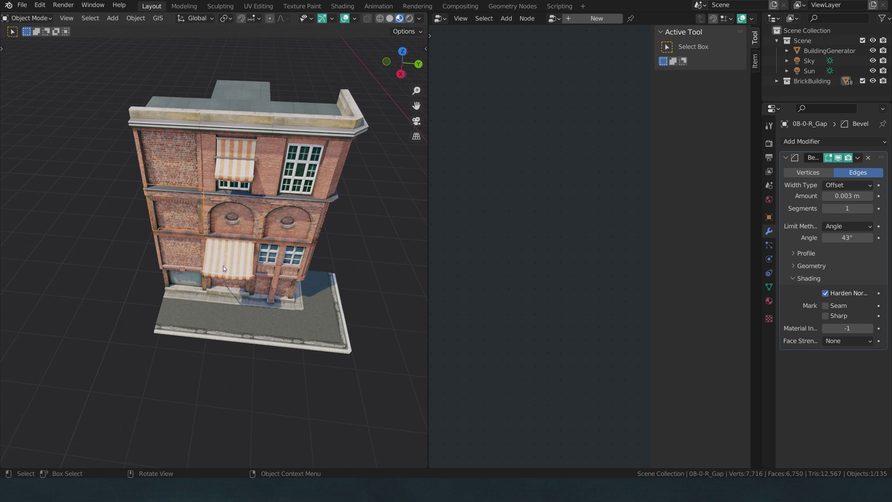
{"action": "scroll", "coordinate": [225, 268], "scroll_direction": "down", "scroll_amount": 4}
{"action": "middle_click_drag", "start_coordinate": [227, 270], "coordinate": [297, 244]}
{"action": "left_click", "coordinate": [335, 251]}
Step: Connect the Corners output of Masks to the Switch input of the second integer Switch node
{"action": "left_click_drag", "start_coordinate": [443, 289], "coordinate": [467, 250]}
{"action": "left_click_drag", "start_coordinate": [479, 267], "coordinate": [596, 287]}
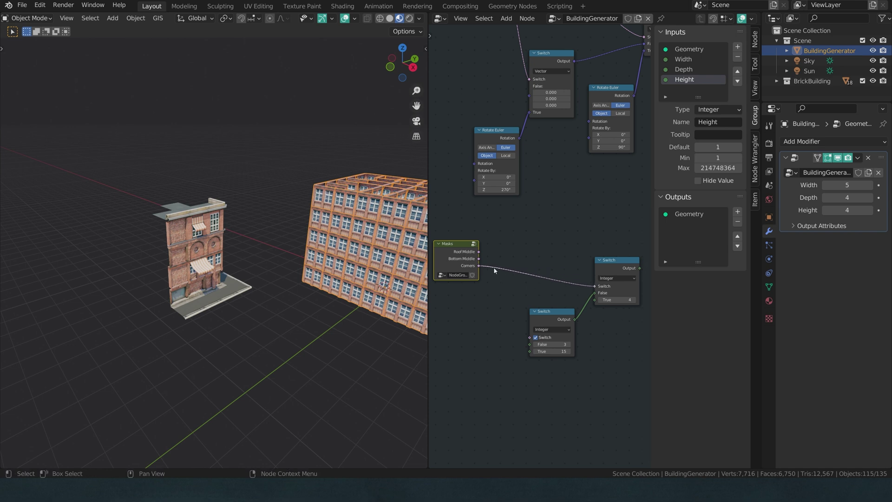
{"action": "left_click_drag", "start_coordinate": [595, 300], "coordinate": [582, 393]}
{"action": "middle_click_drag", "start_coordinate": [502, 275], "coordinate": [534, 252]}
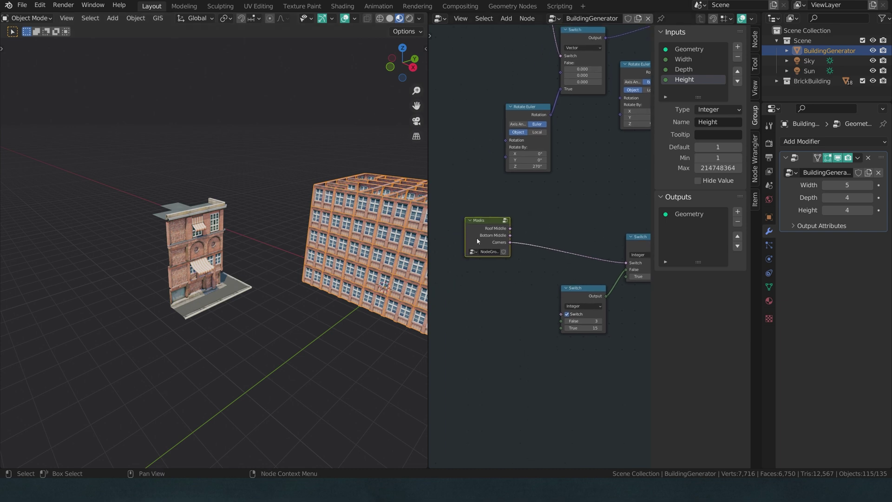
Step: Add a Boolean output named VGap after Corners in the Masks node group
{"action": "key", "text": "Tab"}
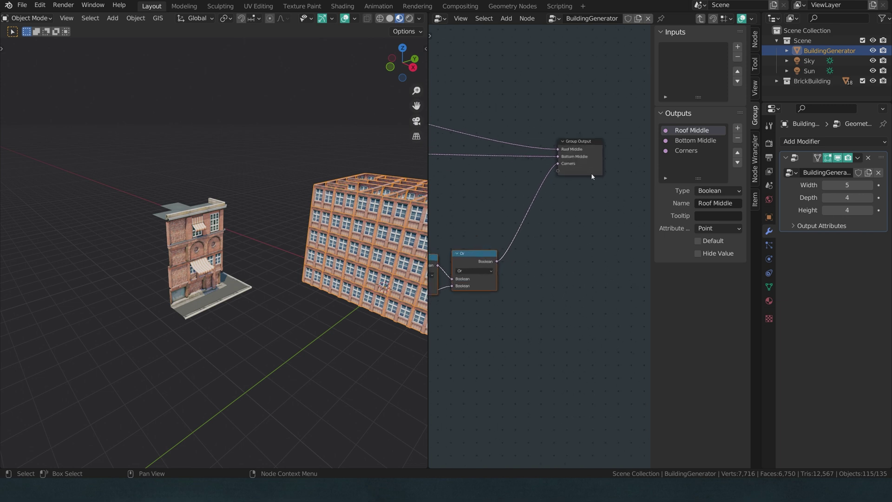
{"action": "left_click", "coordinate": [738, 129]}
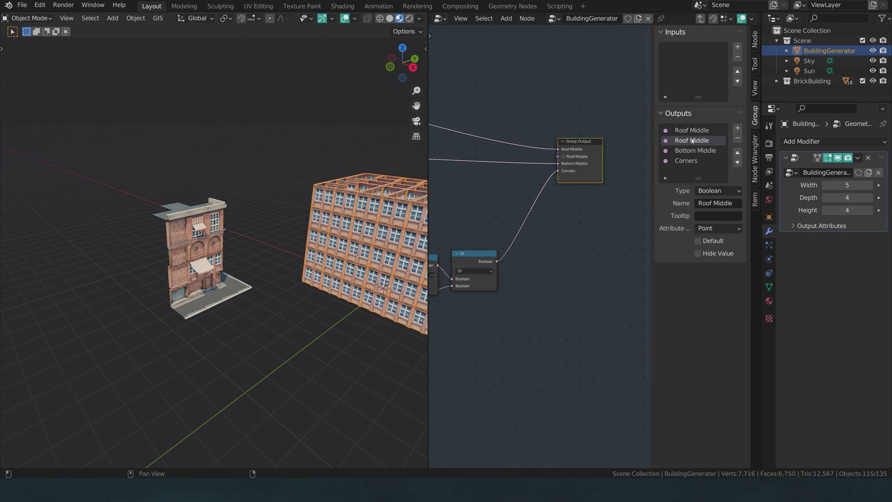
{"action": "left_click", "coordinate": [739, 163]}
{"action": "left_click", "coordinate": [738, 162]}
{"action": "double_click", "coordinate": [692, 160]}
{"action": "type", "text": "VGap"}
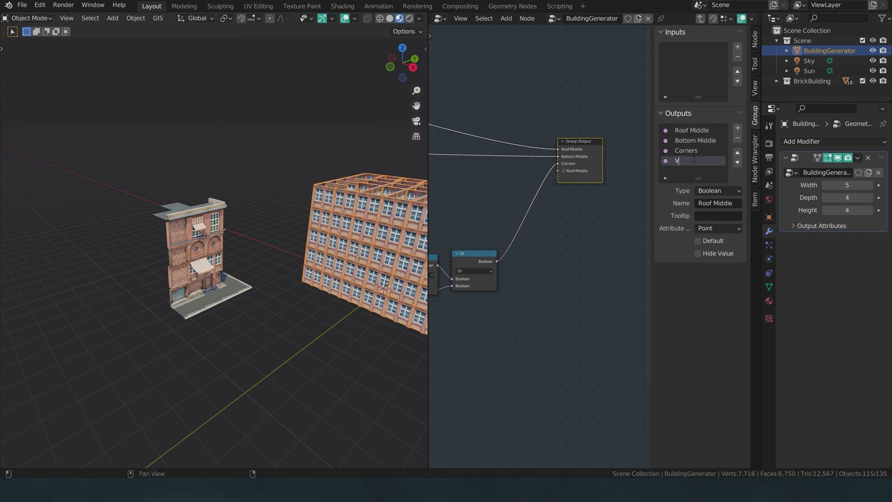
{"action": "key", "text": "Return"}
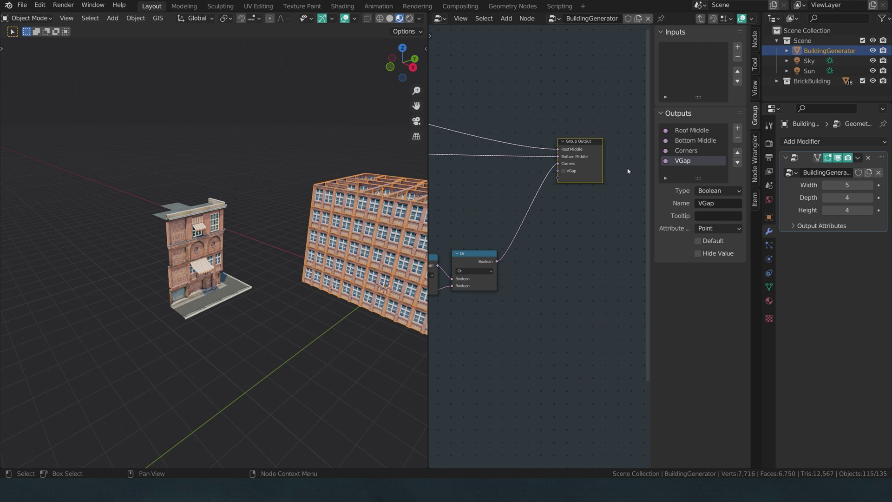
Step: Leave the Masks group and connect its VGap output to the Switch input of the first integer Switch node
{"action": "key", "text": "Tab"}
{"action": "middle_click_drag", "start_coordinate": [553, 227], "coordinate": [507, 182]}
{"action": "scroll", "coordinate": [502, 190], "scroll_direction": "down", "scroll_amount": 1}
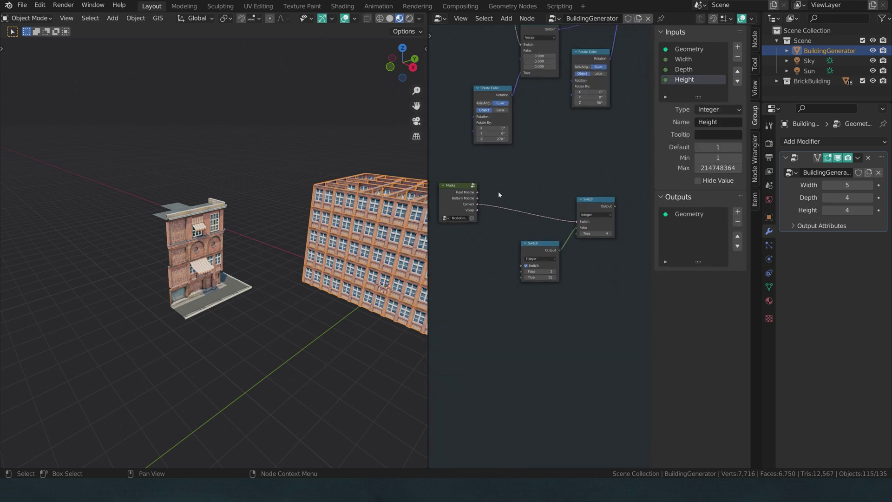
{"action": "left_click_drag", "start_coordinate": [455, 212], "coordinate": [516, 271]}
{"action": "scroll", "coordinate": [450, 229], "scroll_direction": "up", "scroll_amount": 1}
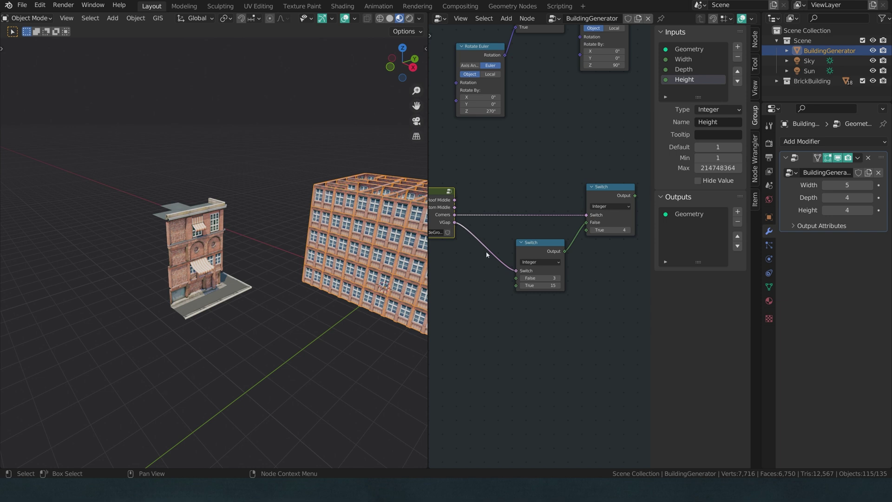
{"action": "mouse_move", "coordinate": [516, 278]}
{"action": "left_mouse_down"}
{"action": "mouse_move", "coordinate": [499, 302]}
{"action": "mouse_move", "coordinate": [531, 334]}
{"action": "mouse_move", "coordinate": [500, 343]}
{"action": "mouse_move", "coordinate": [500, 280]}
{"action": "left_mouse_up"}
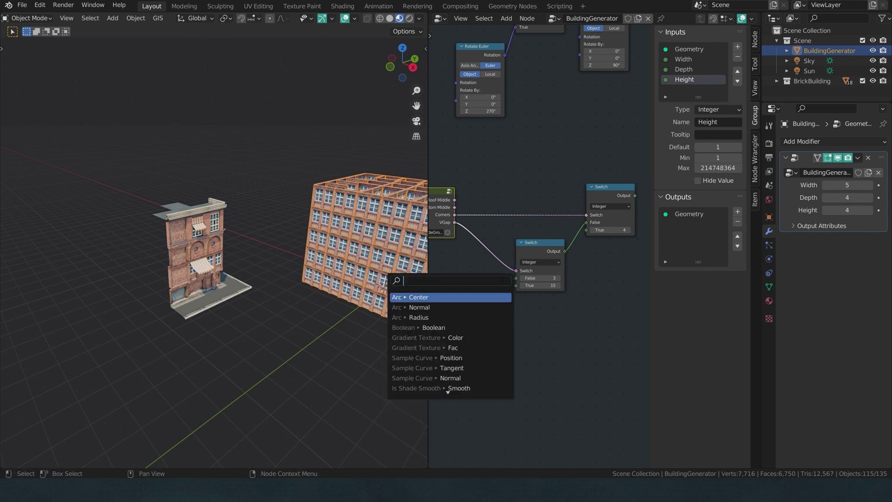
{"action": "scroll", "coordinate": [541, 182], "scroll_direction": "down", "scroll_amount": 2}
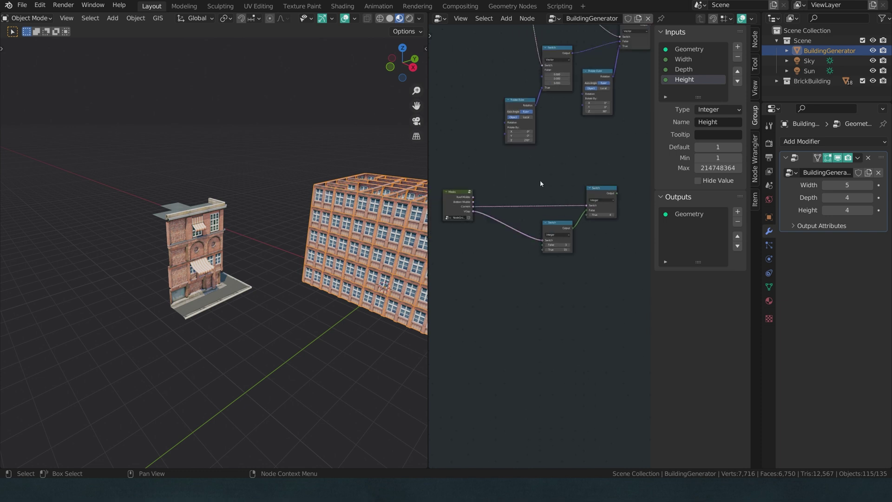
Step: Enclose the two integer Switch nodes in a frame labelled GroundFloor
{"action": "left_click_drag", "start_coordinate": [540, 180], "coordinate": [607, 250]}
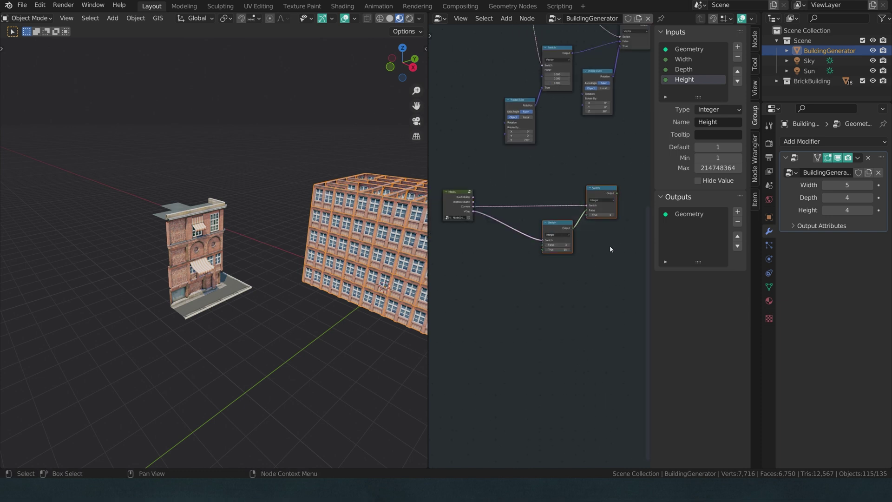
{"action": "key", "text": "ctrl+j"}
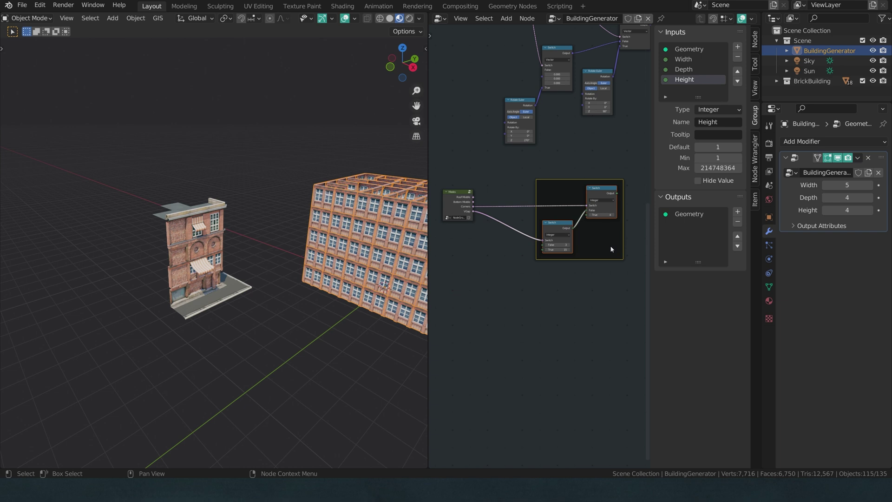
{"action": "key", "text": "F2"}
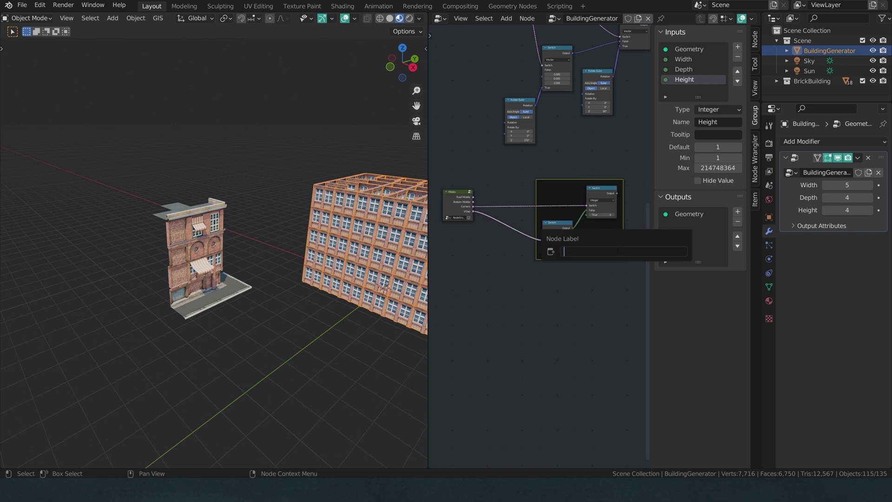
{"action": "type", "text": "GroundFloor"}
{"action": "key", "text": "Return"}
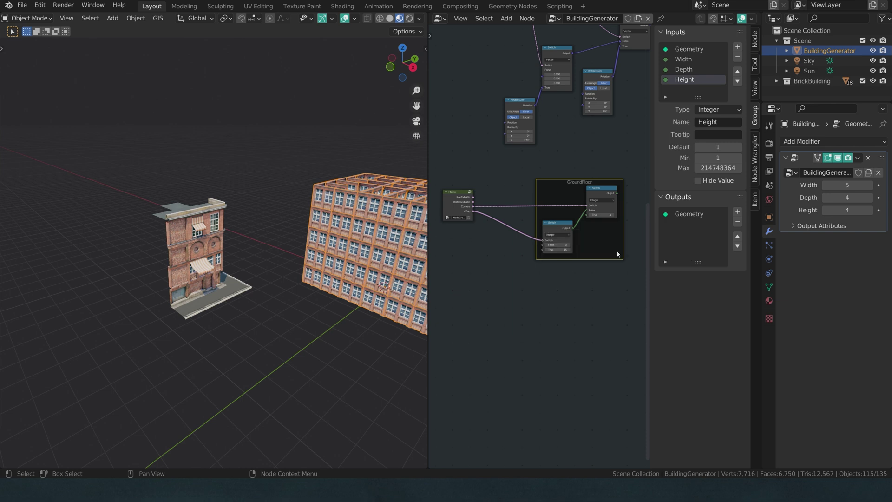
{"action": "scroll", "coordinate": [568, 278], "scroll_direction": "up", "scroll_amount": 3}
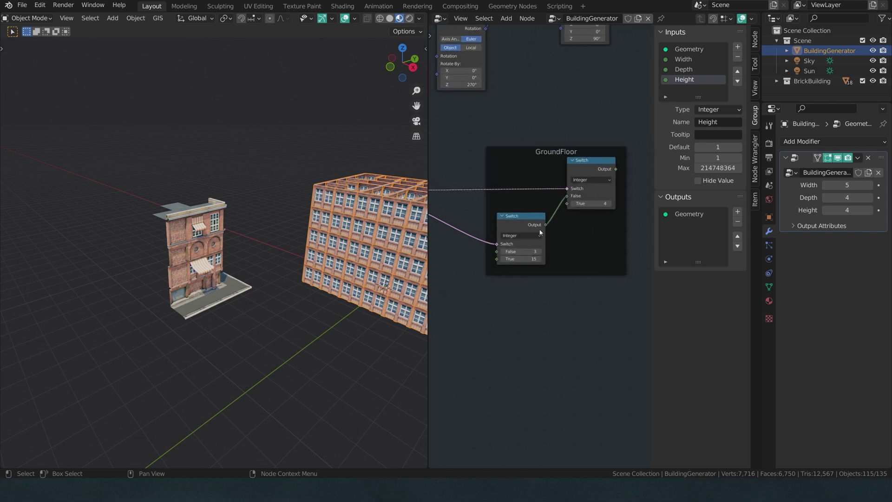
Step: List the BrickBuilding pieces in an enlarged outliner and set GroundFloor's VGap Switch to False 0 and True 2
{"action": "left_click", "coordinate": [777, 81]}
{"action": "left_click_drag", "start_coordinate": [783, 96], "coordinate": [785, 246]}
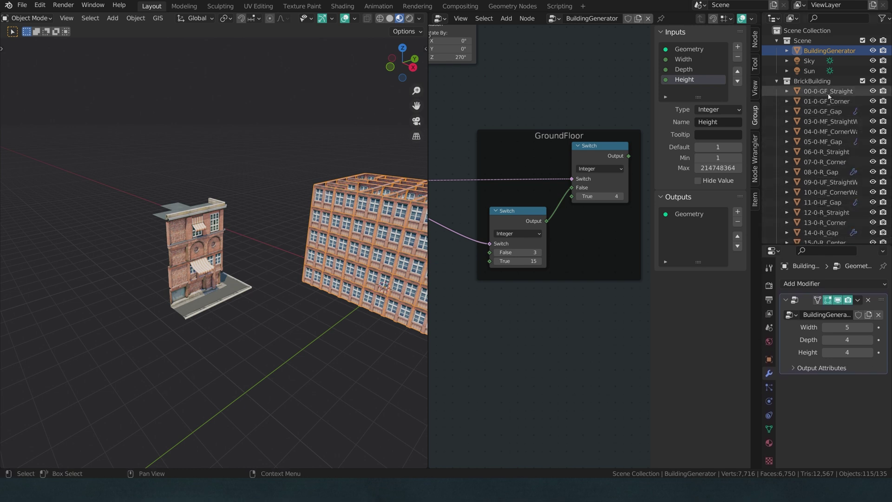
{"action": "left_click", "coordinate": [521, 252]}
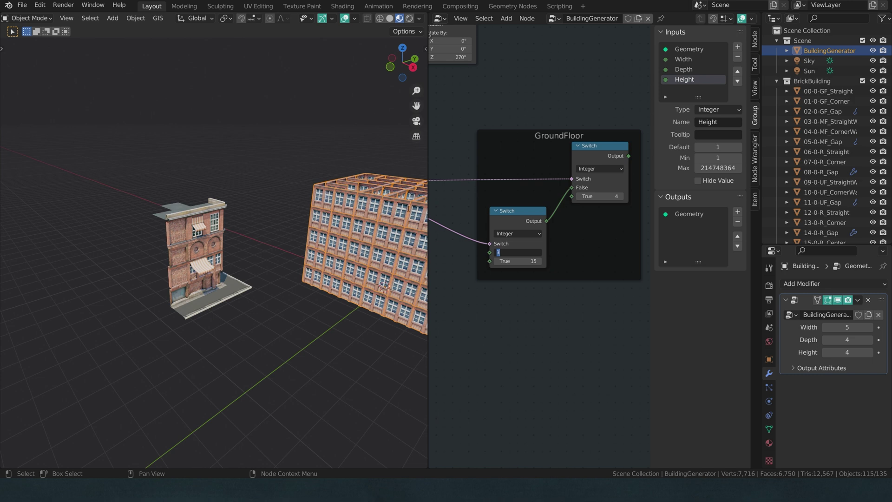
{"action": "key", "text": "Return"}
{"action": "left_click", "coordinate": [528, 261]}
{"action": "key", "text": "Return"}
{"action": "middle_click_drag", "start_coordinate": [505, 305], "coordinate": [618, 346]}
{"action": "middle_click_drag", "start_coordinate": [578, 281], "coordinate": [493, 255]}
{"action": "left_click", "coordinate": [543, 275]}
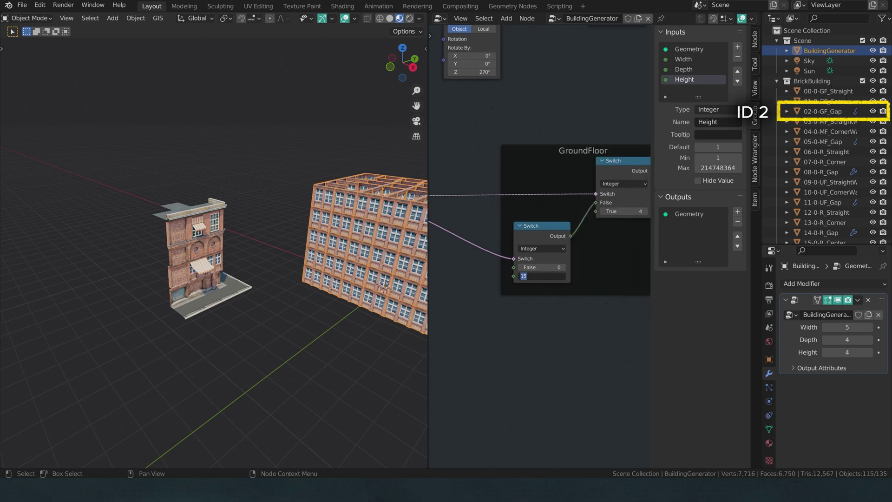
{"action": "type", "text": "2"}
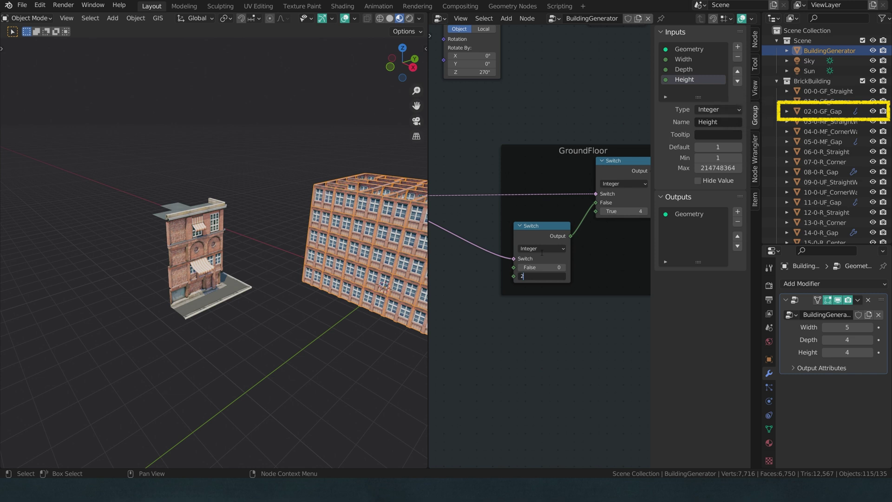
{"action": "key", "text": "Return"}
Step: Set the True value of GroundFloor's Corners Switch to 1
{"action": "middle_click_drag", "start_coordinate": [609, 316], "coordinate": [563, 322]}
{"action": "middle_click_drag", "start_coordinate": [470, 279], "coordinate": [638, 285]}
{"action": "middle_click_drag", "start_coordinate": [628, 214], "coordinate": [434, 211]}
{"action": "left_click", "coordinate": [553, 222]}
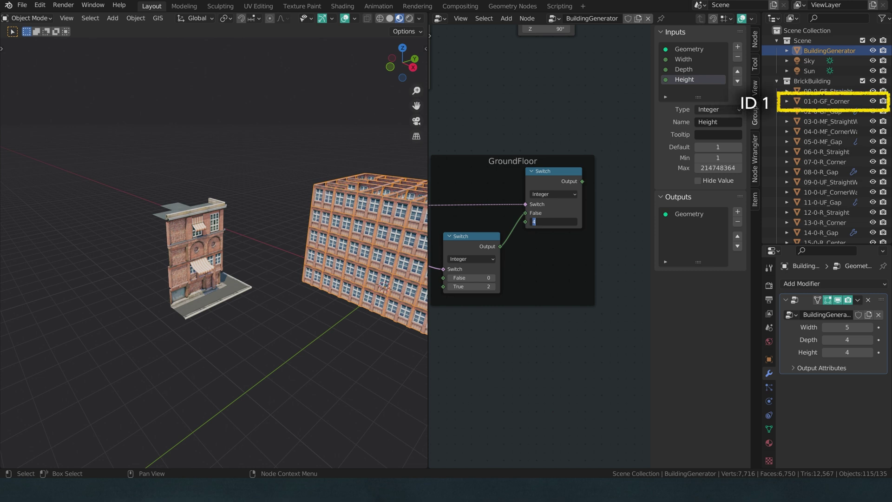
{"action": "key", "text": "Return"}
{"action": "scroll", "coordinate": [570, 146], "scroll_direction": "down", "scroll_amount": 3}
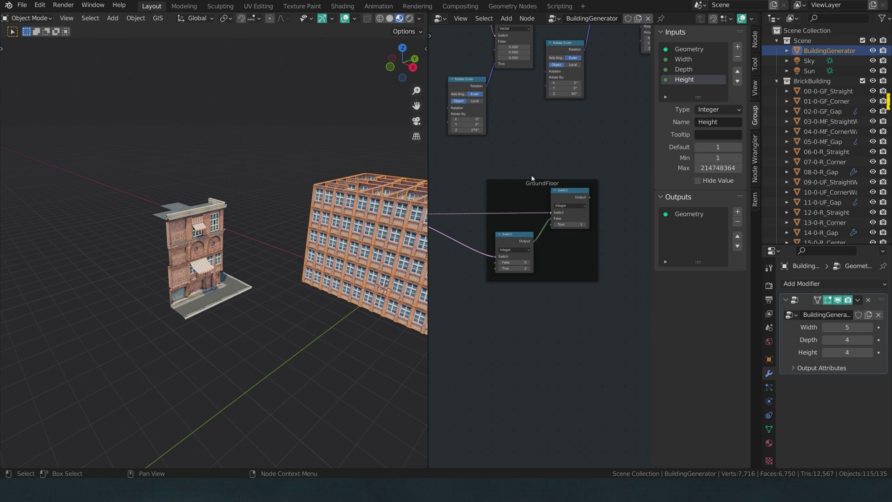
Step: Duplicate the GroundFloor frame with its input links below the original and detach the copy from the original frame
{"action": "scroll", "coordinate": [507, 163], "scroll_direction": "down", "scroll_amount": 1}
{"action": "scroll", "coordinate": [502, 165], "scroll_direction": "down", "scroll_amount": 1}
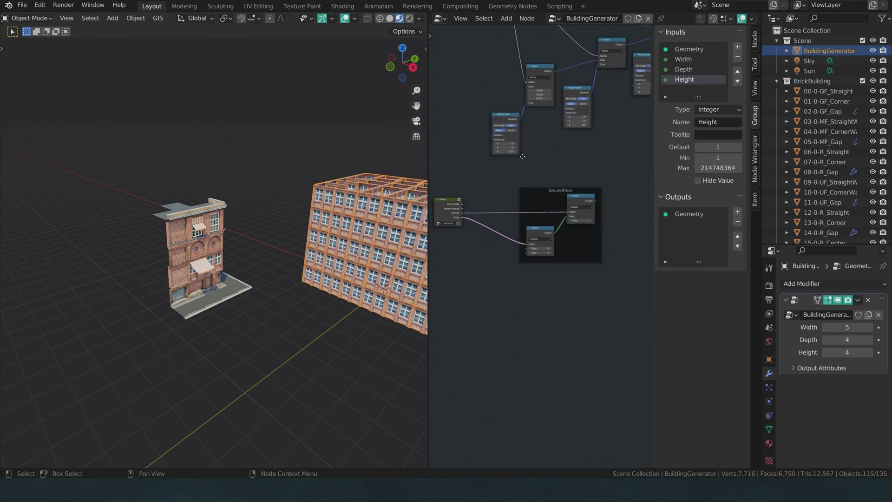
{"action": "left_click_drag", "start_coordinate": [503, 166], "coordinate": [606, 292]}
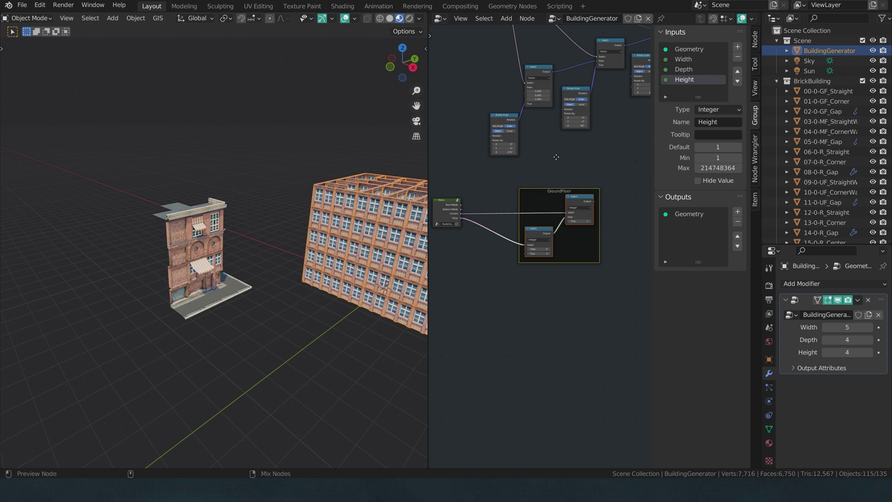
{"action": "key", "text": "shift+d"}
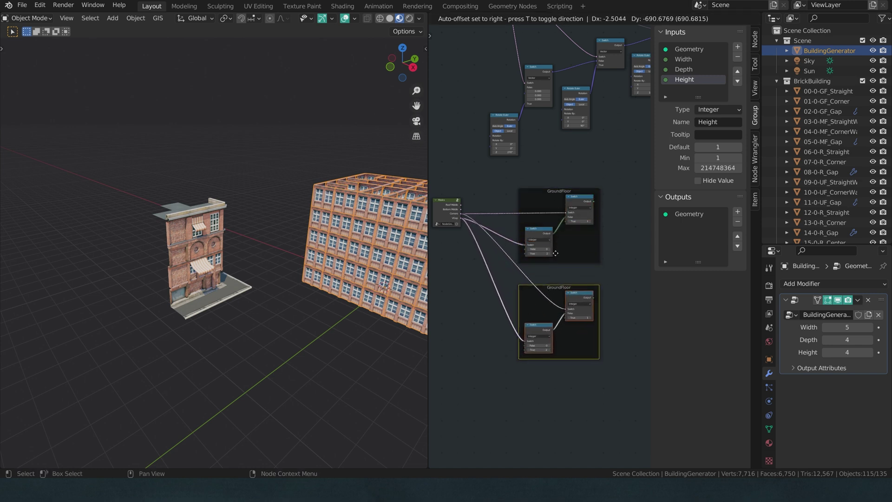
{"action": "left_click", "coordinate": [556, 253]}
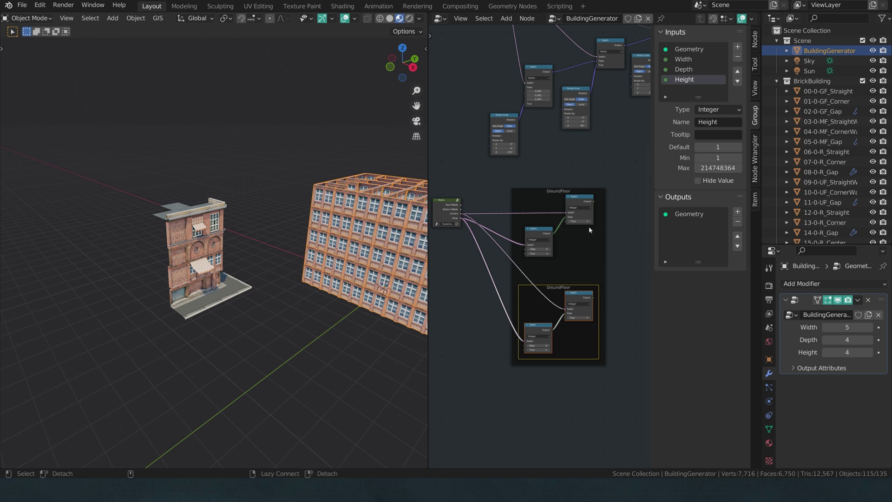
{"action": "key", "text": "alt+p"}
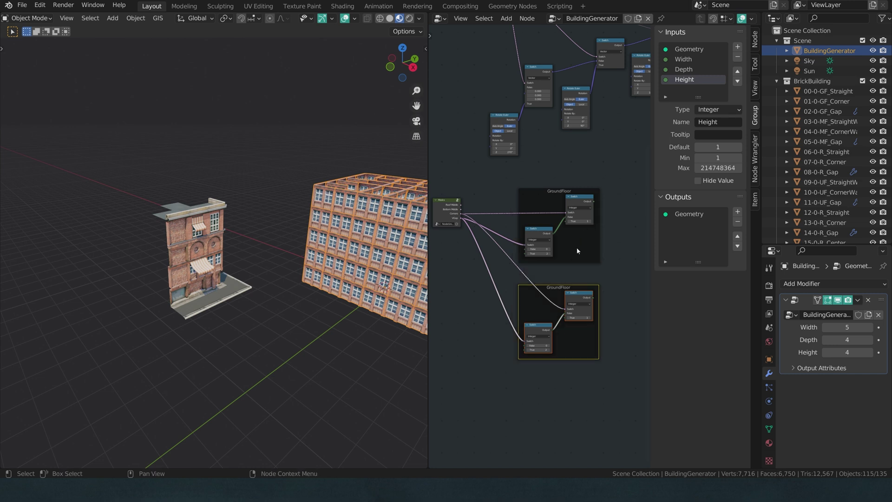
{"action": "left_click_drag", "start_coordinate": [566, 294], "coordinate": [567, 283]}
{"action": "left_click", "coordinate": [479, 227]}
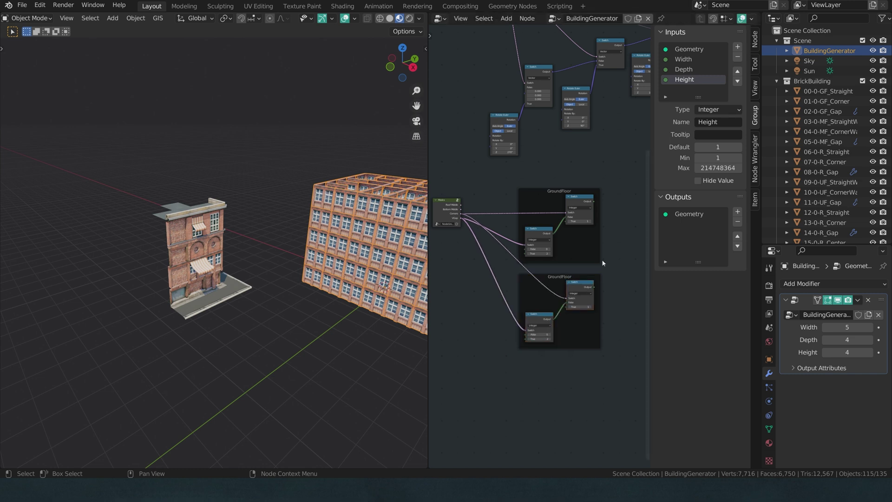
Step: Move the duplicated frame directly beneath the original GroundFloor frame
{"action": "scroll", "coordinate": [518, 231], "scroll_direction": "up", "scroll_amount": 2}
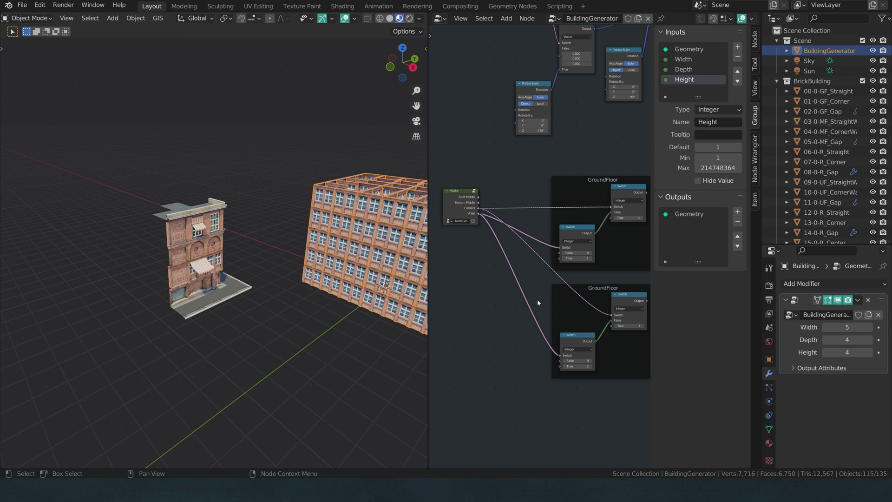
{"action": "middle_click_drag", "start_coordinate": [545, 272], "coordinate": [481, 251]}
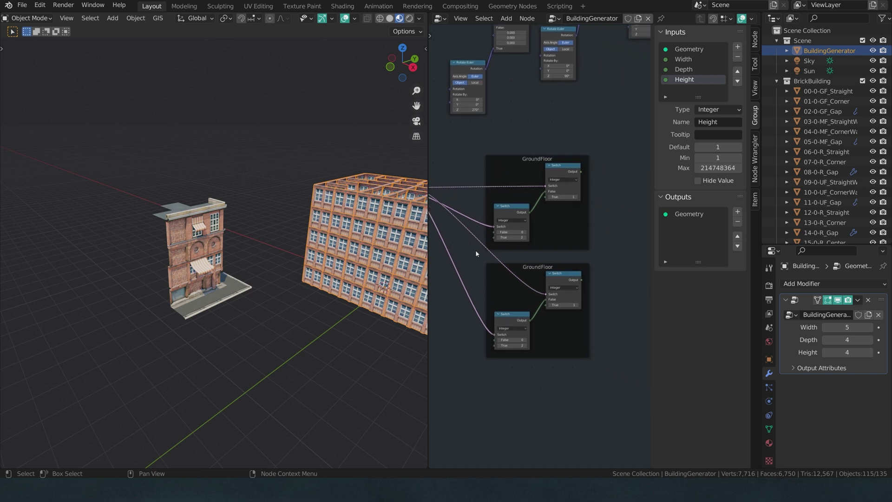
{"action": "left_click_drag", "start_coordinate": [470, 262], "coordinate": [594, 358]}
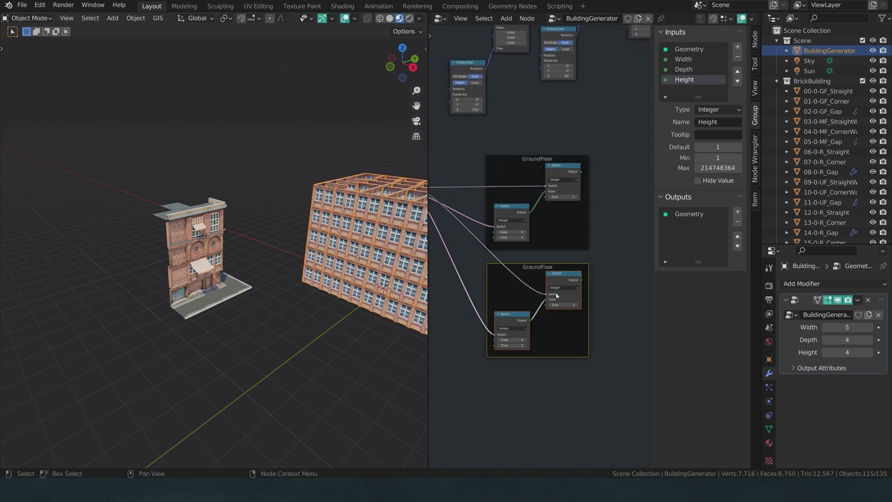
{"action": "key", "text": "g"}
{"action": "left_click", "coordinate": [541, 265]}
{"action": "scroll", "coordinate": [545, 254], "scroll_direction": "down", "scroll_amount": 4}
{"action": "middle_click_drag", "start_coordinate": [546, 253], "coordinate": [549, 221]}
Step: Check the names of the gap pieces on each level of the sample brick building, and reselect the generated building
{"action": "middle_click_drag", "start_coordinate": [327, 312], "coordinate": [193, 354]}
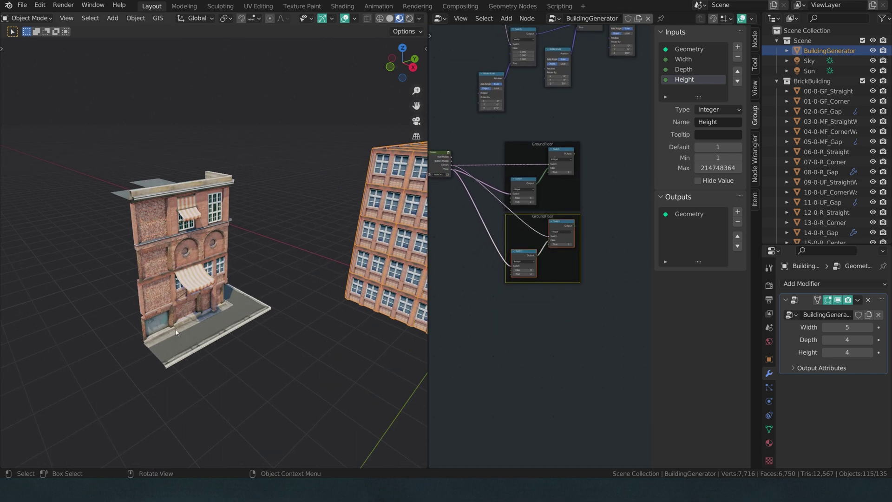
{"action": "scroll", "coordinate": [178, 332], "scroll_direction": "up", "scroll_amount": 2}
{"action": "left_click", "coordinate": [156, 345]}
{"action": "left_click", "coordinate": [144, 296]}
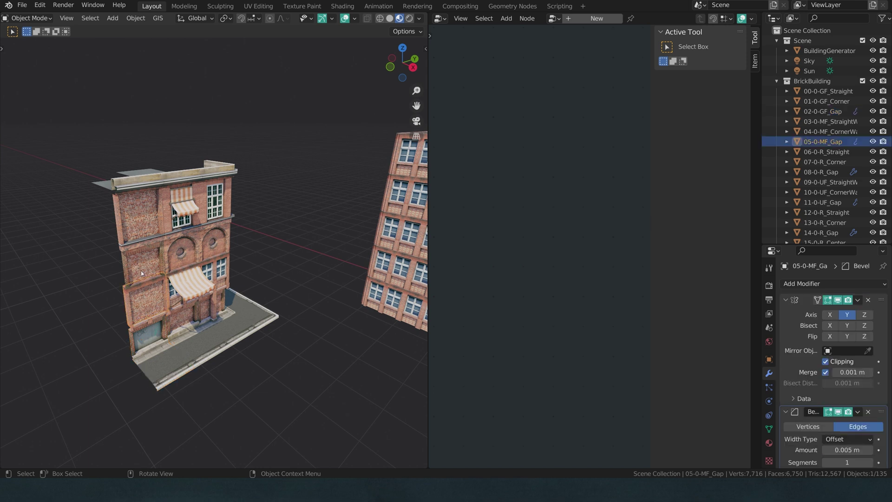
{"action": "left_click", "coordinate": [132, 227]}
{"action": "left_click", "coordinate": [137, 184]}
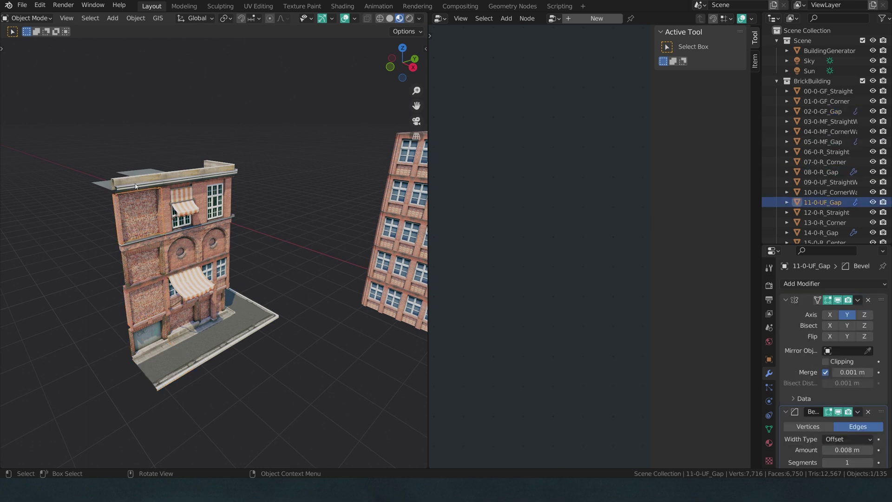
{"action": "left_click", "coordinate": [133, 183]}
{"action": "scroll", "coordinate": [355, 236], "scroll_direction": "down", "scroll_amount": 3}
{"action": "left_click", "coordinate": [364, 243]}
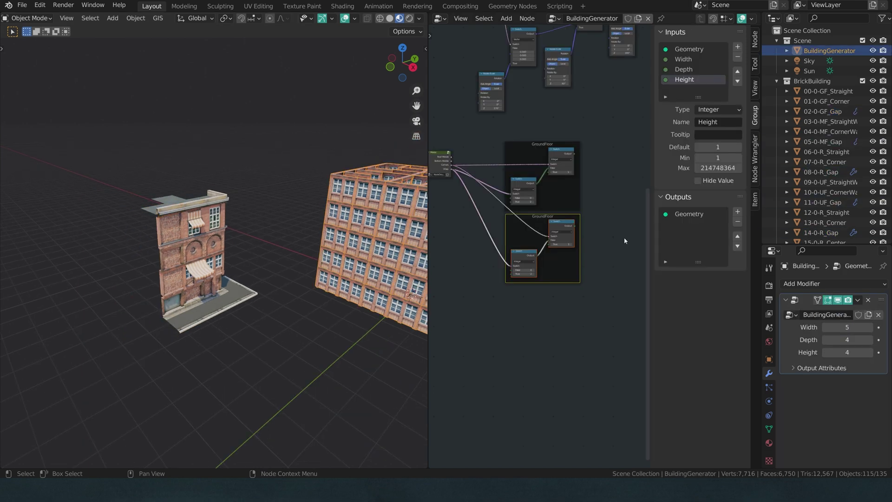
Step: Duplicate the frame with its links three more times, stacking the copies below to make five frames
{"action": "middle_click_drag", "start_coordinate": [611, 240], "coordinate": [612, 218]}
{"action": "key", "text": "shift+d"}
{"action": "left_click", "coordinate": [585, 262]}
{"action": "key", "text": "shift+d"}
{"action": "left_click", "coordinate": [586, 337]}
{"action": "middle_click_drag", "start_coordinate": [586, 336], "coordinate": [584, 287]}
{"action": "key", "text": "shift+d"}
{"action": "left_click", "coordinate": [584, 362]}
{"action": "left_click", "coordinate": [607, 325]}
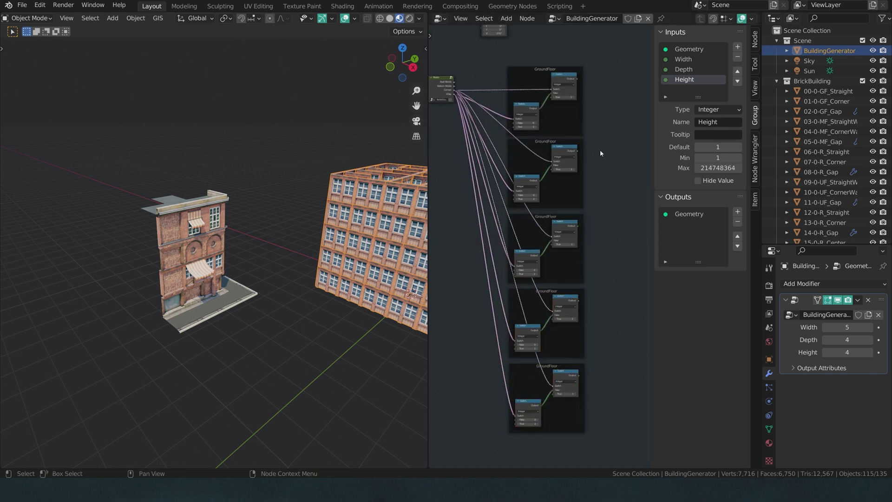
Step: Label the second frame MiddleFloor
{"action": "scroll", "coordinate": [601, 152], "scroll_direction": "up", "scroll_amount": 1}
{"action": "left_click", "coordinate": [582, 168]}
{"action": "key", "text": "F2"}
{"action": "type", "text": "MiddleFloor"}
{"action": "key", "text": "Return"}
Step: Set MiddleFloor's VGap Switch to False 3 and True 5, and its Corners Switch to True 4
{"action": "scroll", "coordinate": [584, 169], "scroll_direction": "up", "scroll_amount": 7}
{"action": "double_click", "coordinate": [587, 103]}
{"action": "type", "text": "4"}
{"action": "middle_click_drag", "start_coordinate": [586, 233], "coordinate": [572, 173]}
Step: Label the third frame Ring and enter 6 as its straight-piece index
{"action": "key", "text": "F2"}
{"action": "type", "text": "Ring"}
{"action": "left_click", "coordinate": [828, 152]}
{"action": "key", "text": "ctrl+z"}
{"action": "type", "text": "6"}
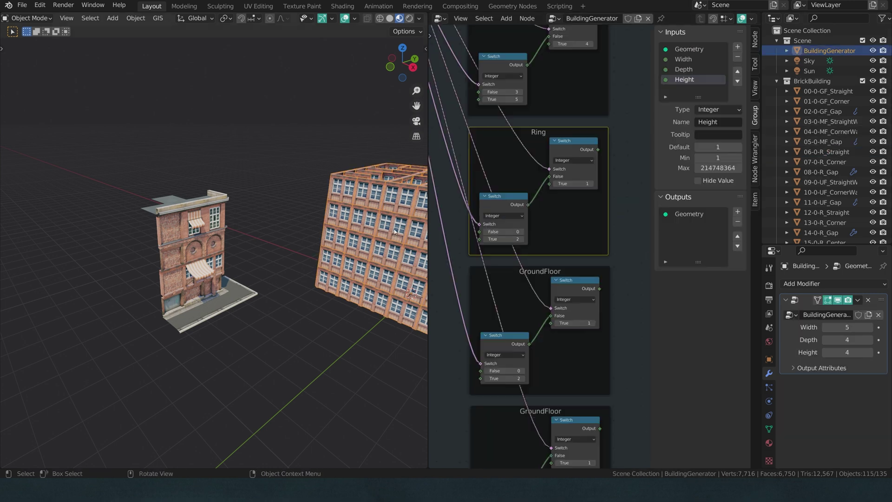
Step: Label the fourth frame UpperFloor
{"action": "left_click", "coordinate": [573, 226]}
{"action": "key", "text": "F2"}
{"action": "type", "text": "UpperFloor"}
{"action": "key", "text": "Return"}
Step: Label the fifth frame RoofEdge
{"action": "middle_click_drag", "start_coordinate": [518, 295], "coordinate": [518, 256]}
{"action": "middle_click_drag", "start_coordinate": [552, 344], "coordinate": [551, 292]}
{"action": "left_click", "coordinate": [514, 317]}
{"action": "key", "text": "F2"}
{"action": "type", "text": "RoofEdge"}
{"action": "key", "text": "Return"}
{"action": "key", "text": "Home"}
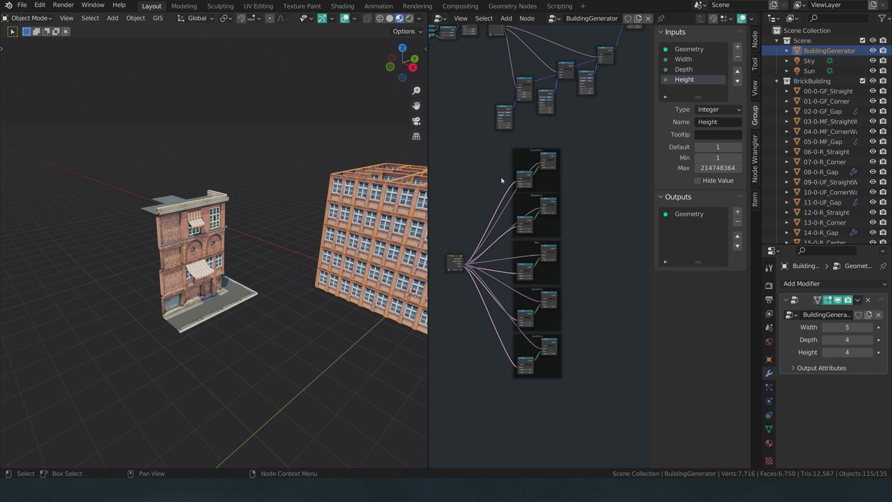
Step: Move the linked Masks node and all five floor frames together, slightly closer to the rotation nodes above
{"action": "left_click_drag", "start_coordinate": [451, 158], "coordinate": [585, 389]}
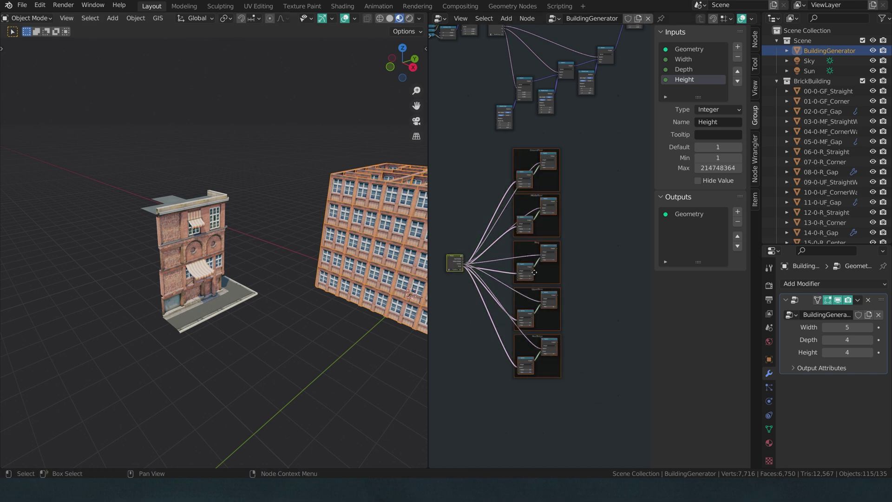
{"action": "left_click_drag", "start_coordinate": [532, 273], "coordinate": [542, 261]}
{"action": "left_click", "coordinate": [551, 248]}
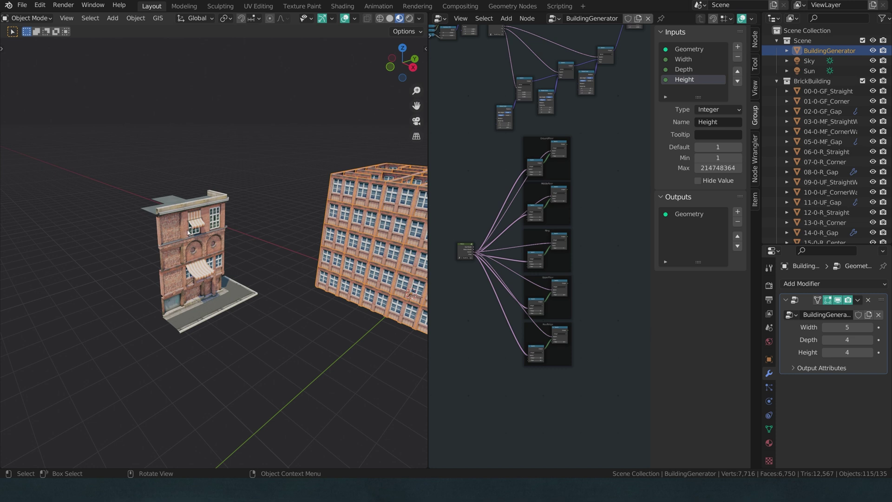
{"action": "middle_click_drag", "start_coordinate": [189, 232], "coordinate": [265, 224]}
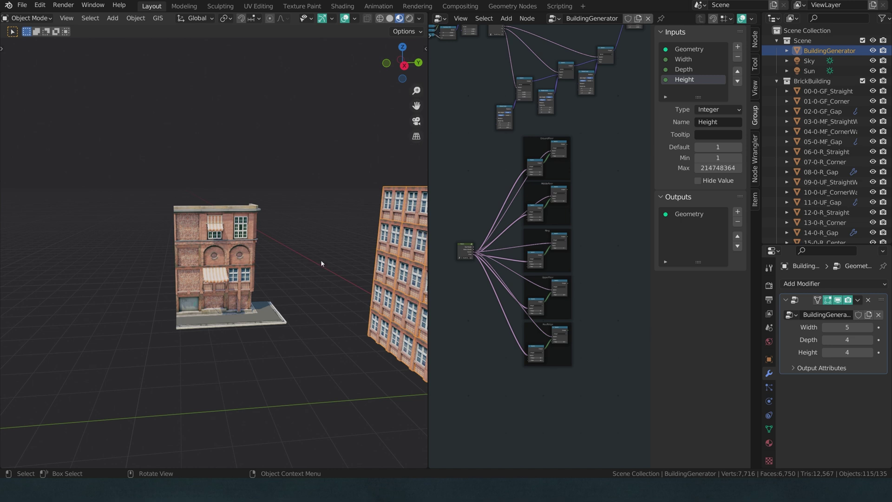
{"action": "scroll", "coordinate": [495, 370], "scroll_direction": "up", "scroll_amount": 6}
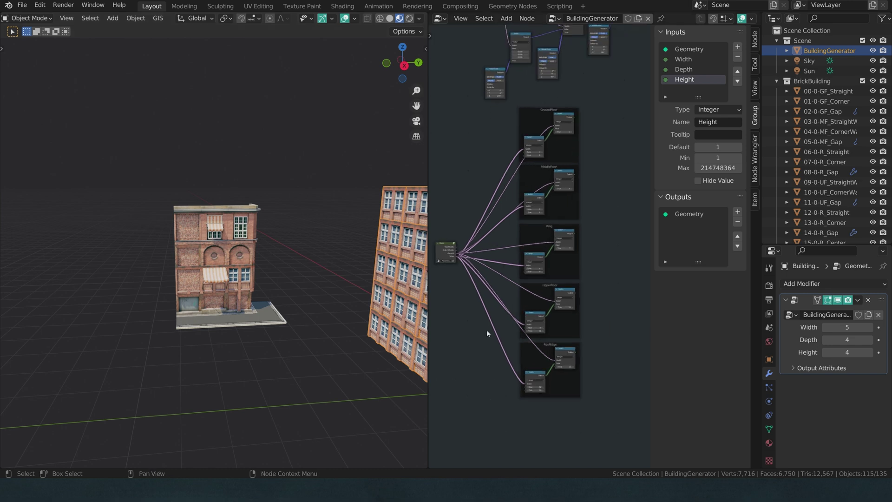
{"action": "scroll", "coordinate": [507, 313], "scroll_direction": "up", "scroll_amount": 2}
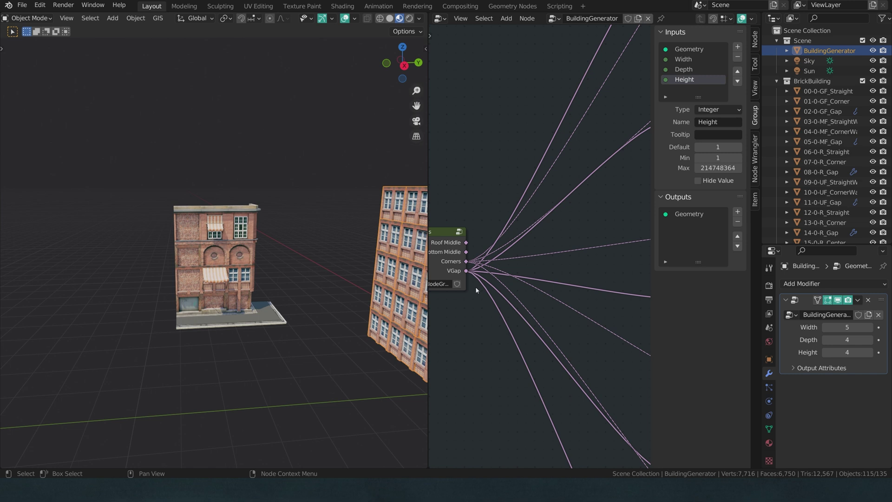
{"action": "scroll", "coordinate": [476, 287], "scroll_direction": "down", "scroll_amount": 5}
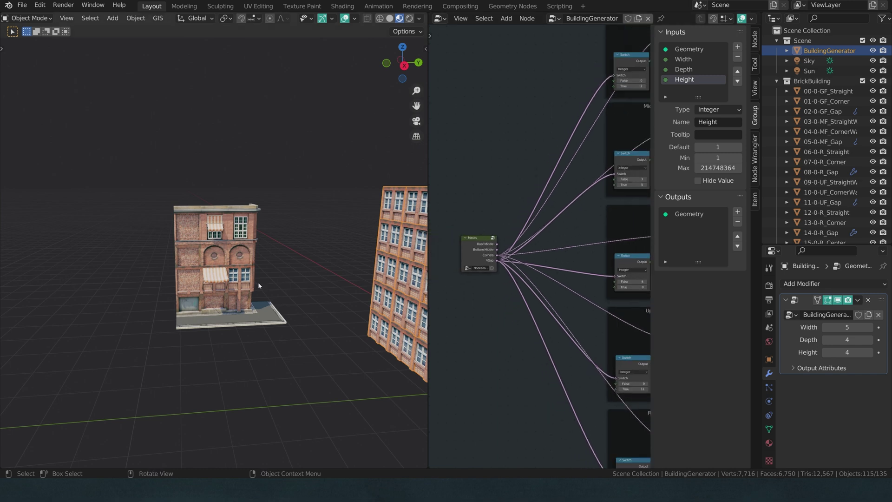
{"action": "left_click", "coordinate": [319, 266]}
Step: Move the Masks node away from the floor frames and insert reroute points on its Corners and VGap links
{"action": "left_click_drag", "start_coordinate": [495, 239], "coordinate": [475, 231]}
{"action": "middle_click_drag", "start_coordinate": [475, 231], "coordinate": [501, 219]}
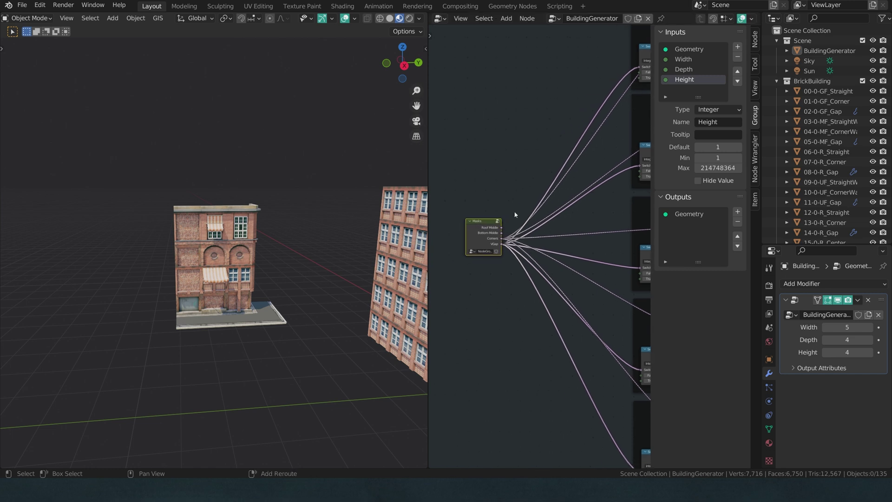
{"action": "right_click_drag", "start_coordinate": [518, 191], "coordinate": [517, 288], "text": "shift"}
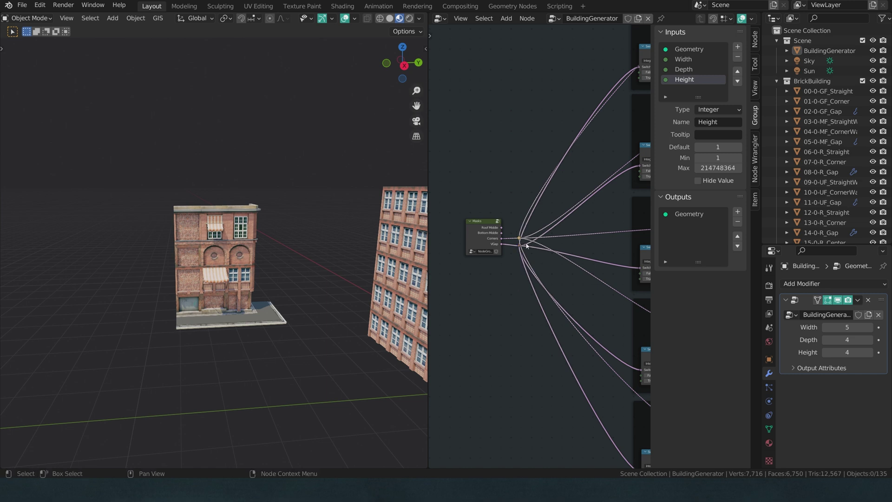
Step: Separate the link bundles by moving the Corners reroute above the Masks node and the VGap reroute below it
{"action": "key", "text": "g"}
{"action": "left_click", "coordinate": [526, 197]}
{"action": "left_click_drag", "start_coordinate": [521, 232], "coordinate": [519, 261]}
{"action": "key", "text": "g"}
{"action": "left_click", "coordinate": [519, 353]}
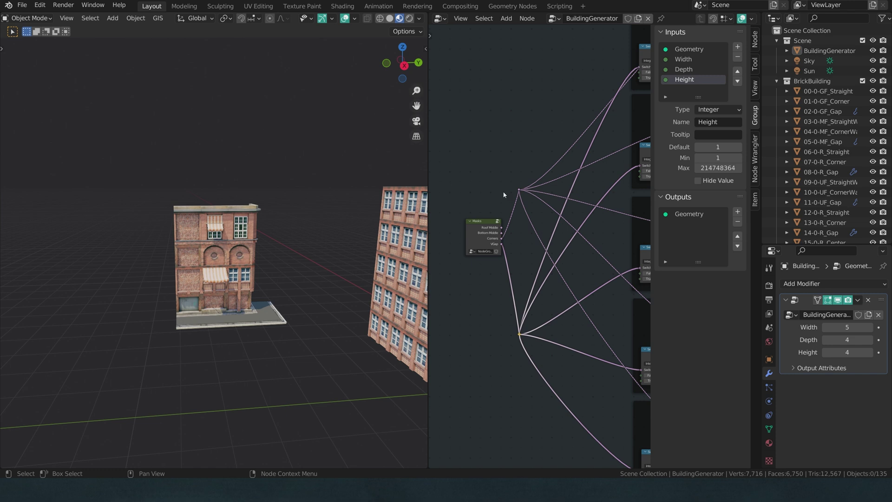
Step: Delete the linked Masks node and undo the deletion
{"action": "left_click", "coordinate": [485, 228]}
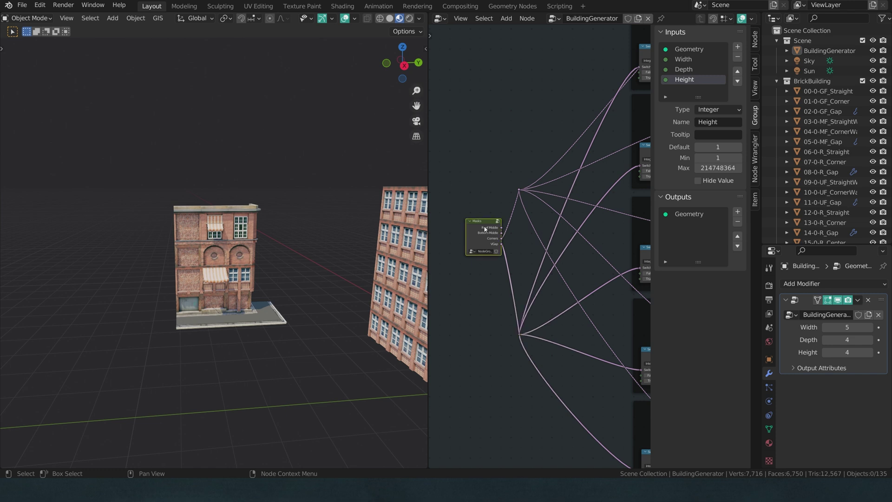
{"action": "key", "text": "x"}
{"action": "scroll", "coordinate": [511, 200], "scroll_direction": "down", "scroll_amount": 2}
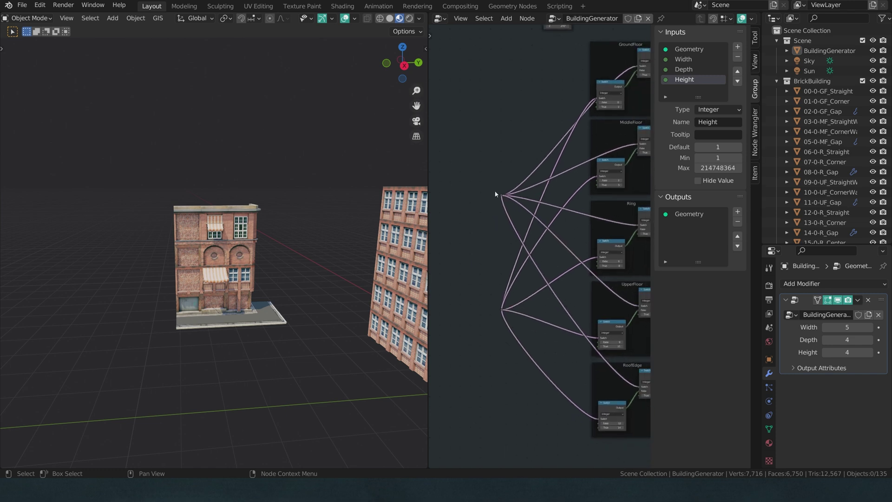
{"action": "key", "text": "ctrl+z"}
Step: Duplicate the Masks node and place the unlinked copy above the original
{"action": "scroll", "coordinate": [492, 159], "scroll_direction": "down", "scroll_amount": 1}
{"action": "middle_click_drag", "start_coordinate": [512, 147], "coordinate": [471, 232]}
{"action": "scroll", "coordinate": [471, 232], "scroll_direction": "down", "scroll_amount": 3}
{"action": "middle_click_drag", "start_coordinate": [561, 189], "coordinate": [539, 261]}
{"action": "scroll", "coordinate": [539, 261], "scroll_direction": "down", "scroll_amount": 2}
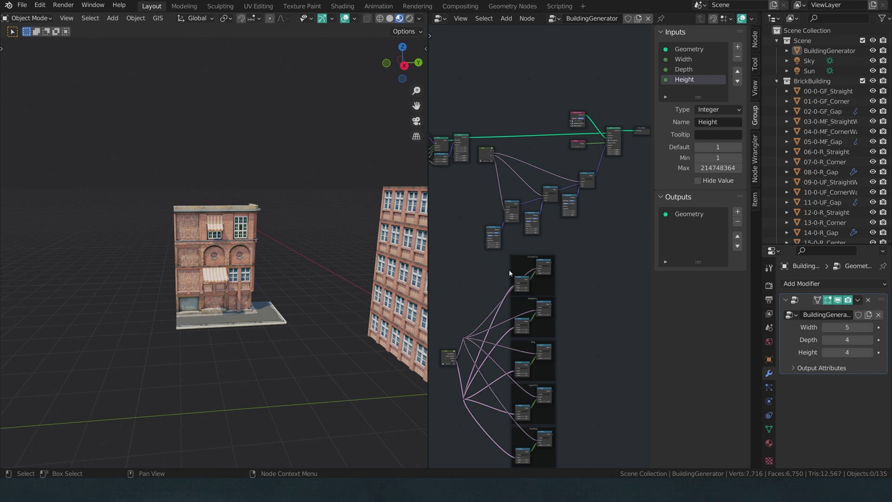
{"action": "scroll", "coordinate": [456, 351], "scroll_direction": "up", "scroll_amount": 6}
{"action": "middle_click_drag", "start_coordinate": [455, 351], "coordinate": [534, 283]}
{"action": "left_click", "coordinate": [534, 284]}
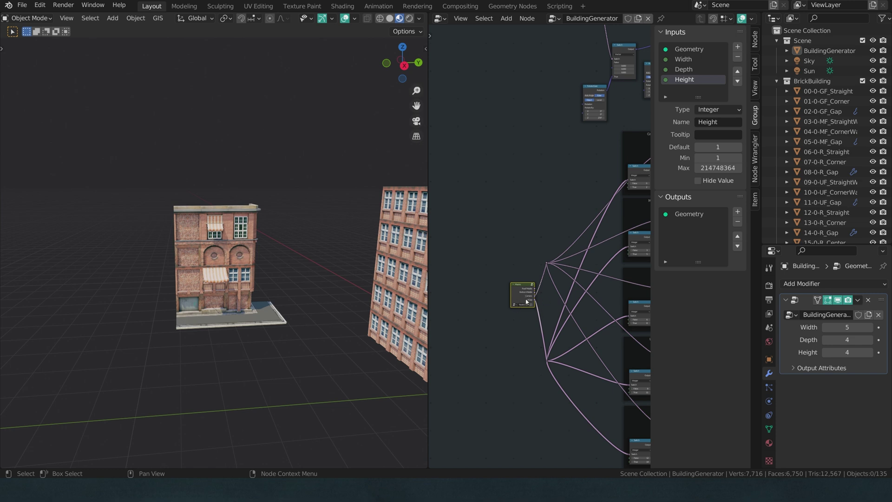
{"action": "left_click_drag", "start_coordinate": [521, 306], "coordinate": [520, 189]}
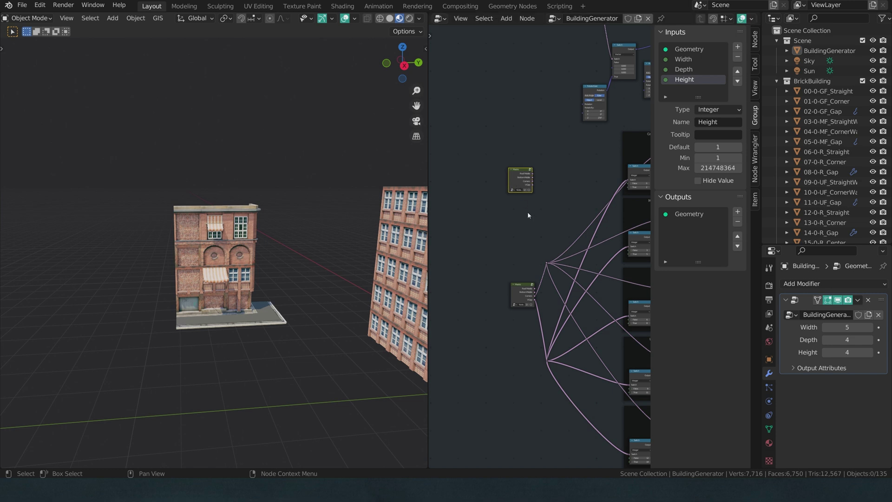
{"action": "scroll", "coordinate": [521, 279], "scroll_direction": "up", "scroll_amount": 2}
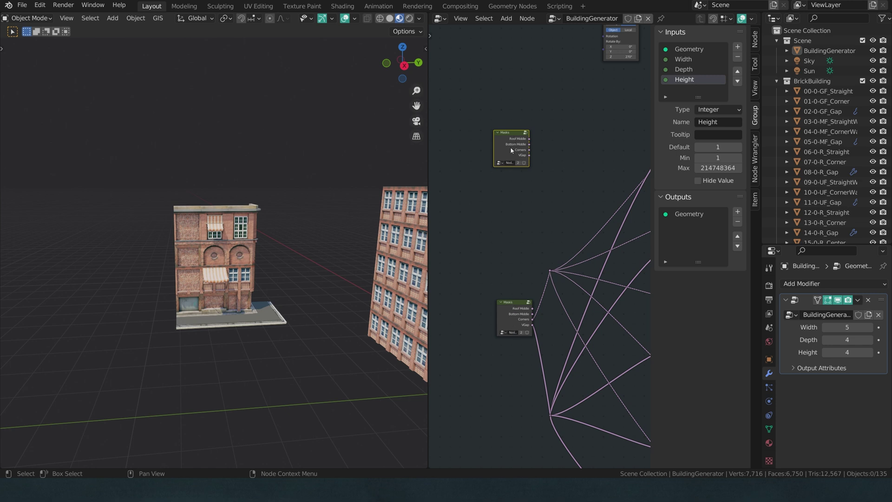
Step: Open the copied Masks node group for editing and add two more Boolean outputs after VGap
{"action": "scroll", "coordinate": [535, 196], "scroll_direction": "down", "scroll_amount": 3}
{"action": "middle_click_drag", "start_coordinate": [557, 188], "coordinate": [517, 259]}
{"action": "scroll", "coordinate": [511, 253], "scroll_direction": "down", "scroll_amount": 3}
{"action": "key", "text": "Tab"}
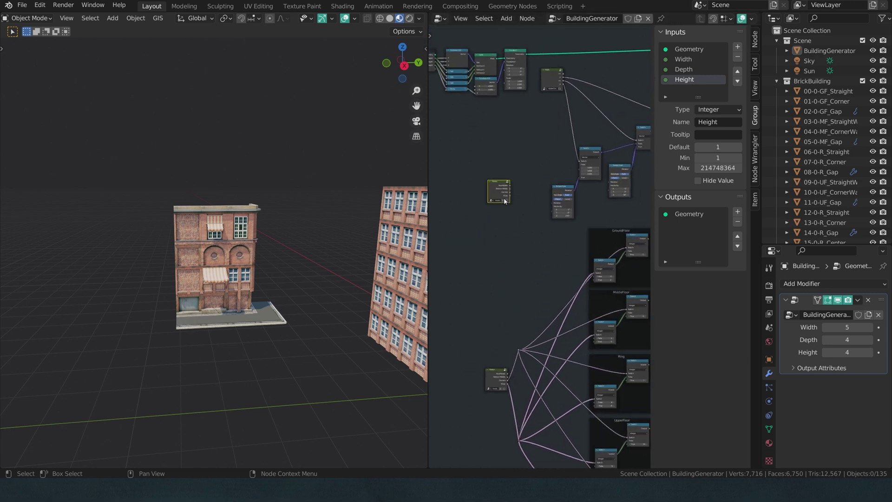
{"action": "scroll", "coordinate": [537, 180], "scroll_direction": "up", "scroll_amount": 3}
{"action": "scroll", "coordinate": [536, 182], "scroll_direction": "up", "scroll_amount": 2}
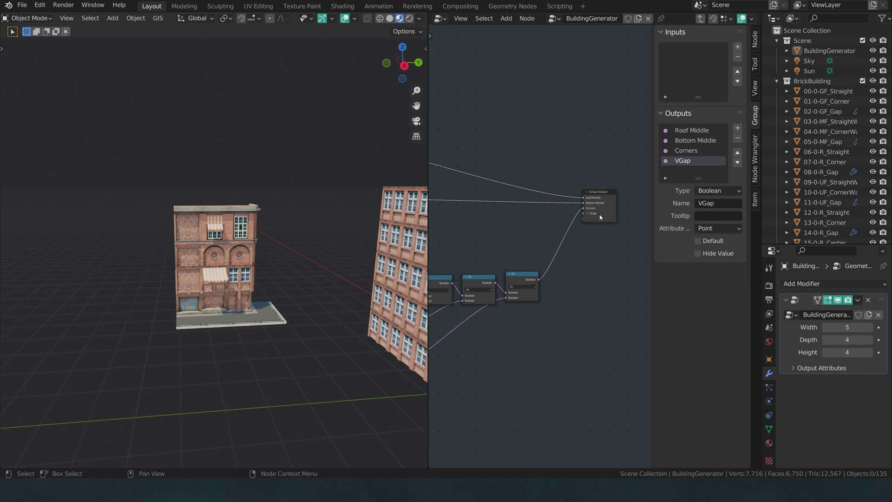
{"action": "left_click", "coordinate": [602, 213]}
{"action": "left_click", "coordinate": [738, 129]}
{"action": "left_click", "coordinate": [738, 129]}
{"action": "left_click", "coordinate": [738, 129]}
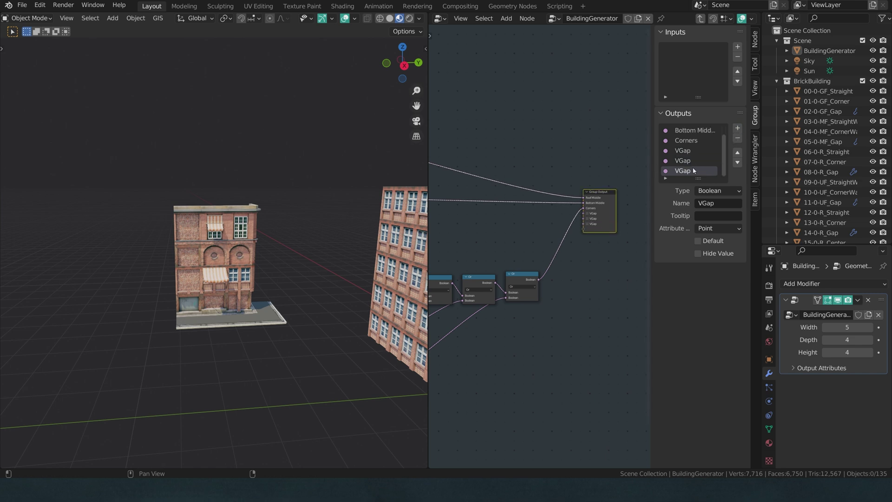
Step: Rename the two new Masks group outputs GroundFloor and RoofEdge
{"action": "scroll", "coordinate": [603, 219], "scroll_direction": "up", "scroll_amount": 6}
{"action": "middle_click_drag", "start_coordinate": [603, 219], "coordinate": [525, 220]}
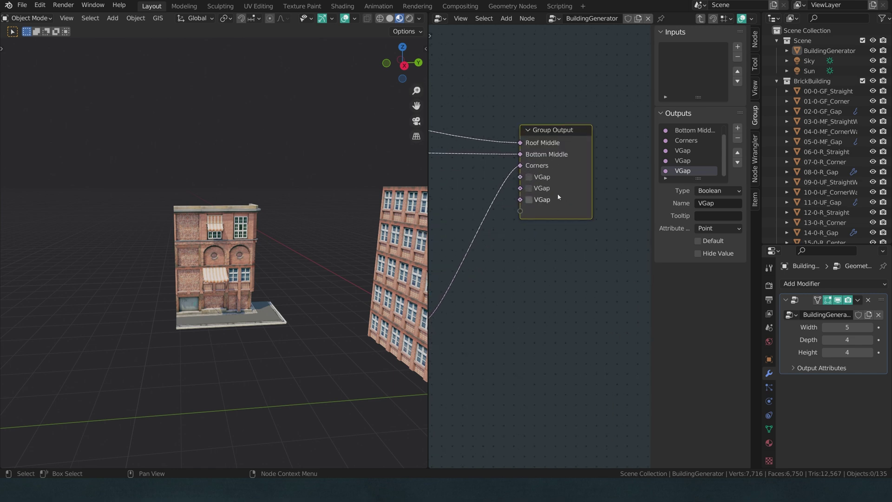
{"action": "double_click", "coordinate": [682, 161]}
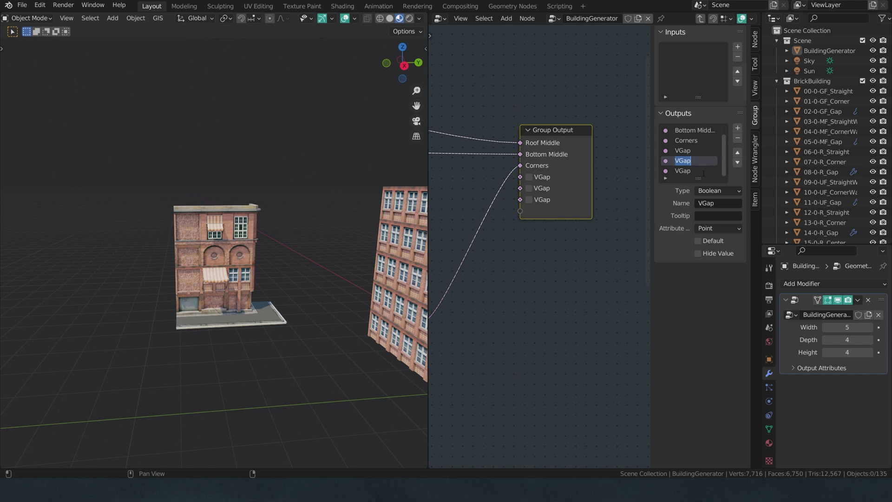
{"action": "type", "text": "GroundFloor"}
{"action": "double_click", "coordinate": [689, 171]}
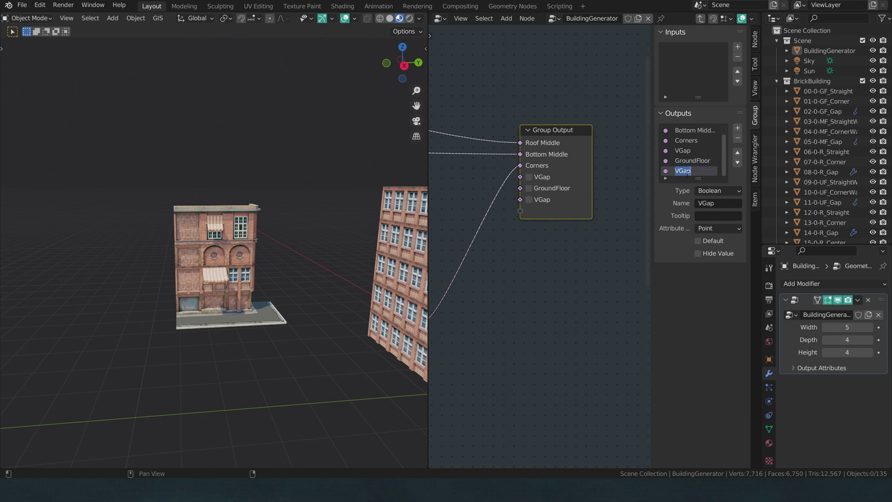
{"action": "type", "text": "RoofEdge"}
{"action": "key", "text": "Return"}
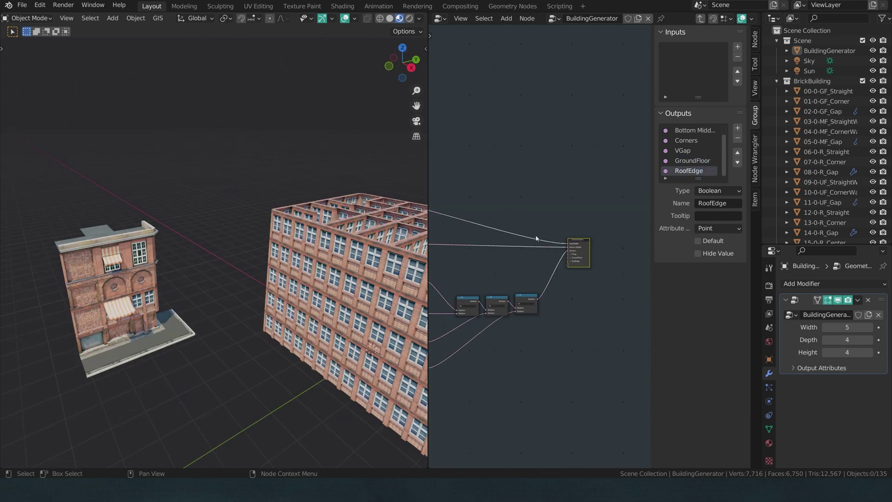
Step: Leave the Masks group and move the copied Masks node next to the Instance on Points node
{"action": "key", "text": "Tab"}
{"action": "middle_click_drag", "start_coordinate": [513, 228], "coordinate": [470, 297]}
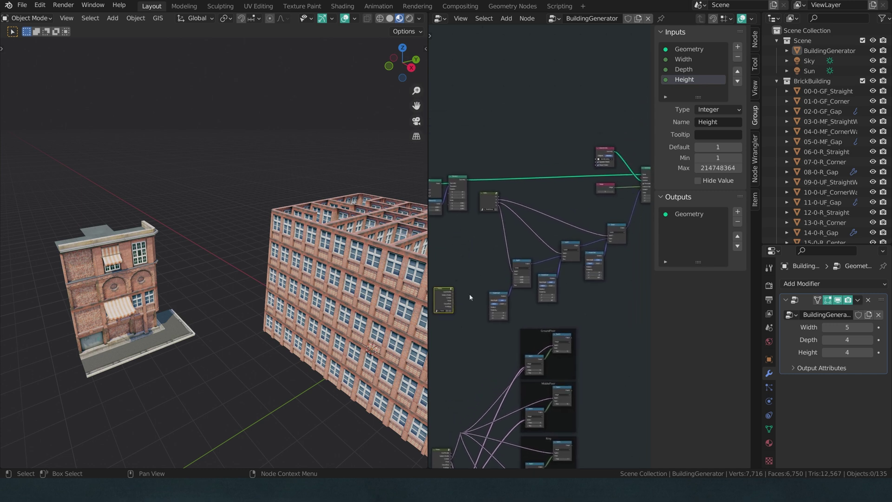
{"action": "left_click_drag", "start_coordinate": [447, 299], "coordinate": [580, 198]}
{"action": "scroll", "coordinate": [535, 213], "scroll_direction": "up", "scroll_amount": 3}
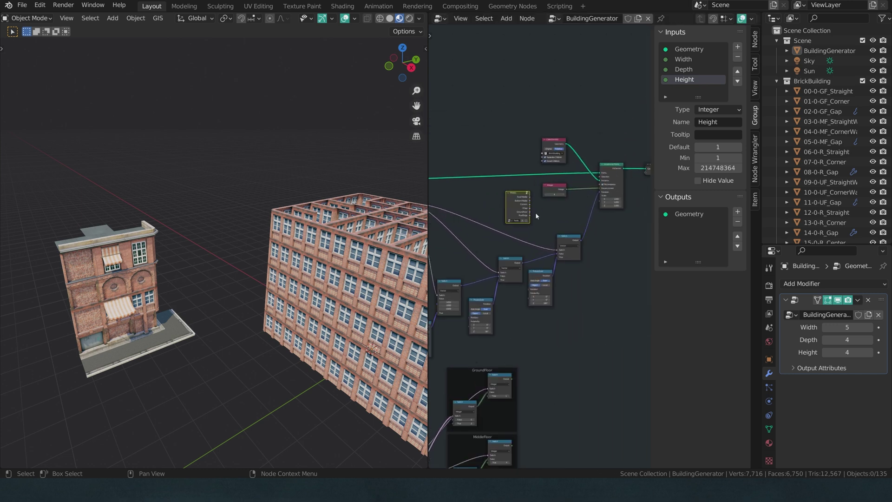
{"action": "middle_click_drag", "start_coordinate": [552, 214], "coordinate": [500, 242]}
{"action": "scroll", "coordinate": [536, 214], "scroll_direction": "up", "scroll_amount": 3}
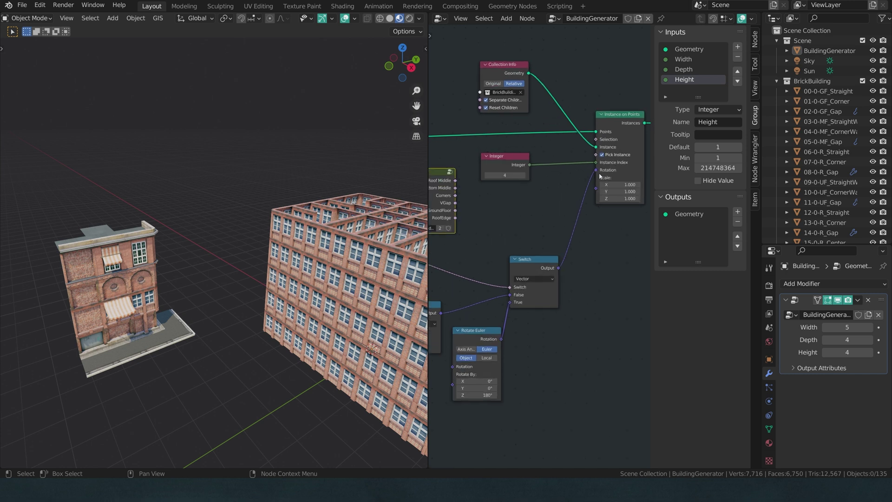
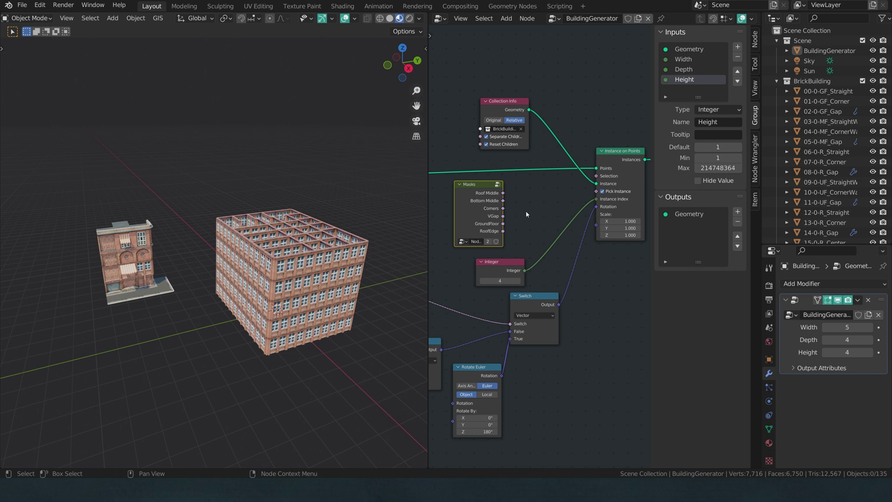
Step: Connect the Masks GroundFloor output to the Instance on Points Selection and enable GroundFloor on the Group Output inside Masks
{"action": "left_click_drag", "start_coordinate": [503, 224], "coordinate": [602, 177]}
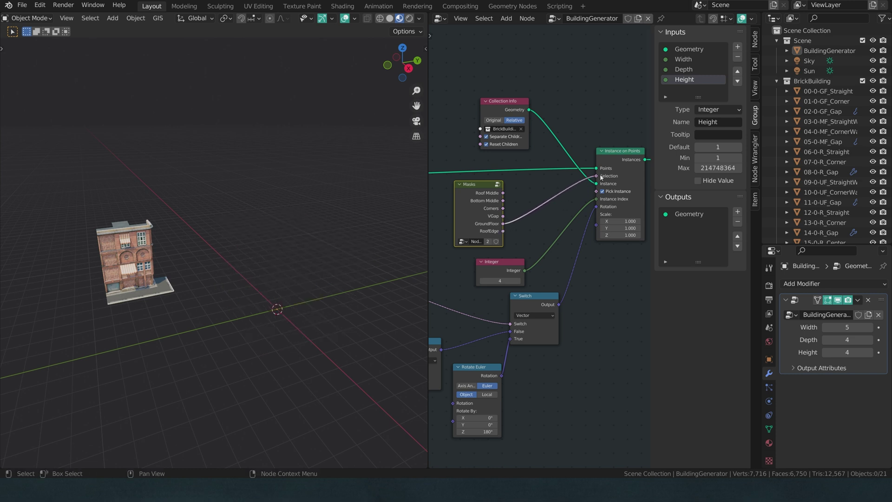
{"action": "key", "text": "Tab"}
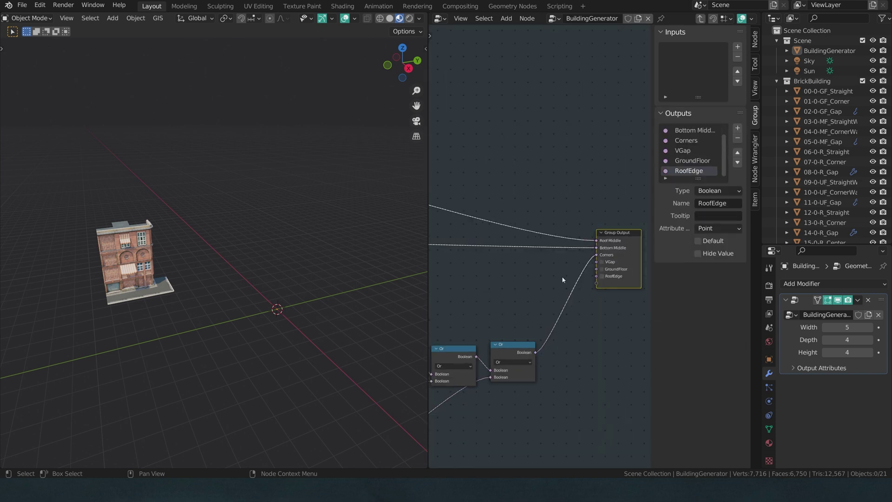
{"action": "left_click", "coordinate": [603, 270]}
Step: Duplicate the Equal and Not nodes that feed Bottom Middle, keeping their incoming links
{"action": "scroll", "coordinate": [538, 263], "scroll_direction": "down", "scroll_amount": 2}
{"action": "middle_click_drag", "start_coordinate": [546, 267], "coordinate": [631, 345]}
{"action": "scroll", "coordinate": [596, 313], "scroll_direction": "up", "scroll_amount": 1}
{"action": "scroll", "coordinate": [596, 314], "scroll_direction": "down", "scroll_amount": 1}
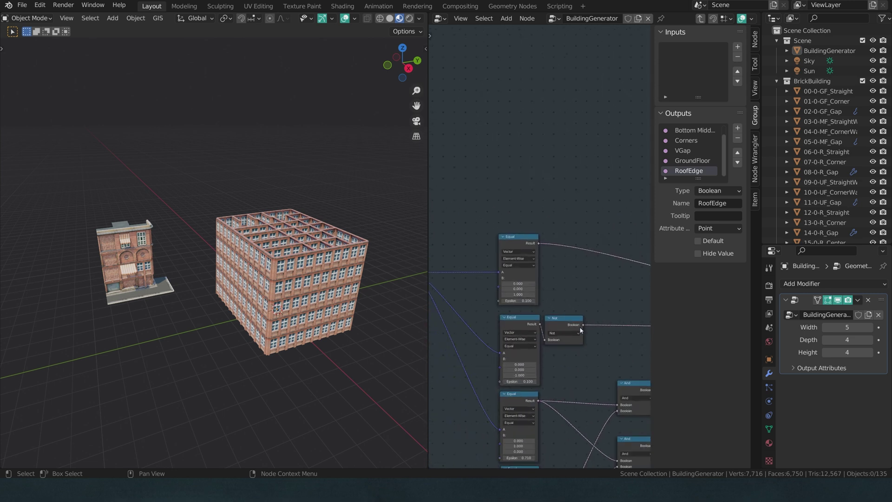
{"action": "left_click_drag", "start_coordinate": [490, 316], "coordinate": [580, 335]}
{"action": "scroll", "coordinate": [594, 333], "scroll_direction": "down", "scroll_amount": 3}
{"action": "middle_click_drag", "start_coordinate": [593, 333], "coordinate": [525, 262]}
{"action": "scroll", "coordinate": [541, 292], "scroll_direction": "up", "scroll_amount": 1}
{"action": "scroll", "coordinate": [526, 289], "scroll_direction": "down", "scroll_amount": 1}
{"action": "key", "text": "ctrl+shift+d"}
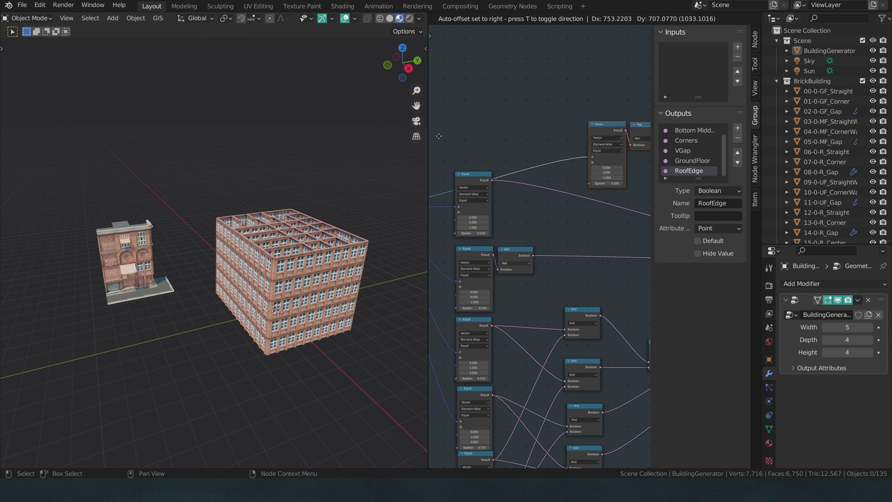
{"action": "left_click", "coordinate": [591, 174]}
Step: Place the duplicated Equal and Not nodes near the Group Output and connect the Not result to GroundFloor
{"action": "middle_click_drag", "start_coordinate": [592, 175], "coordinate": [495, 140]}
{"action": "scroll", "coordinate": [515, 169], "scroll_direction": "down", "scroll_amount": 2}
{"action": "key", "text": "g"}
{"action": "left_click", "coordinate": [581, 264]}
{"action": "scroll", "coordinate": [608, 247], "scroll_direction": "up", "scroll_amount": 3}
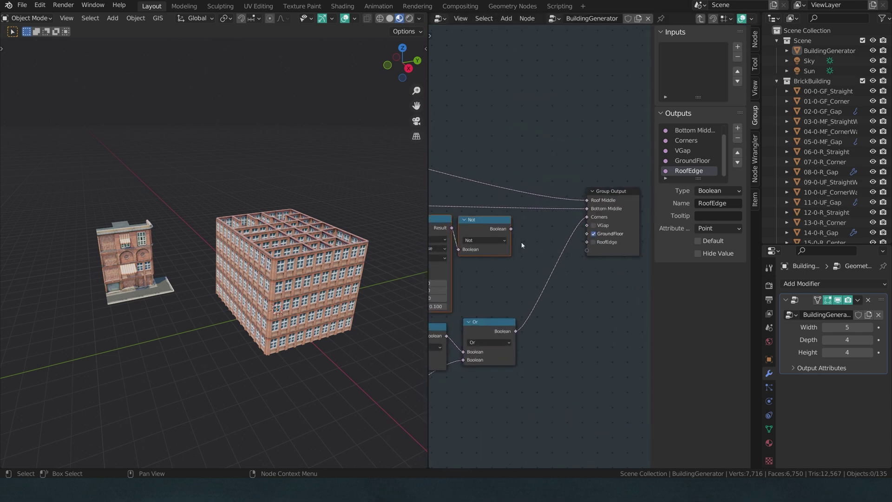
{"action": "left_click_drag", "start_coordinate": [510, 228], "coordinate": [587, 234]}
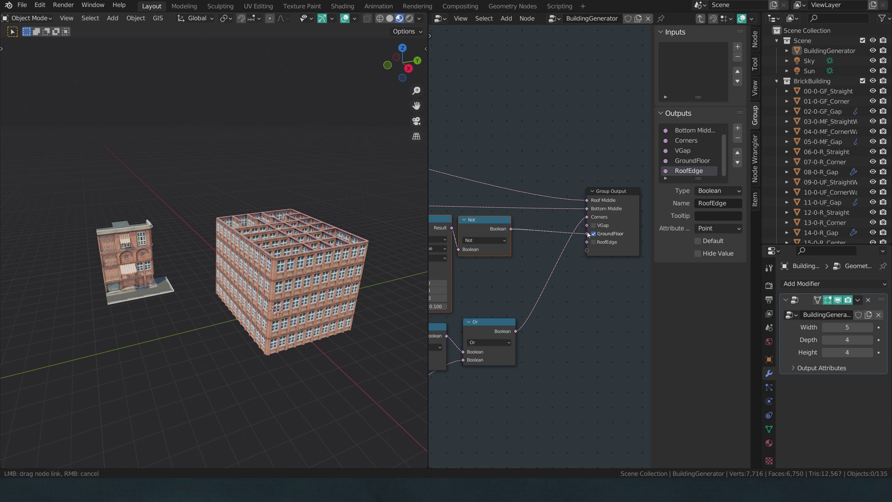
{"action": "middle_click_drag", "start_coordinate": [195, 325], "coordinate": [317, 289]}
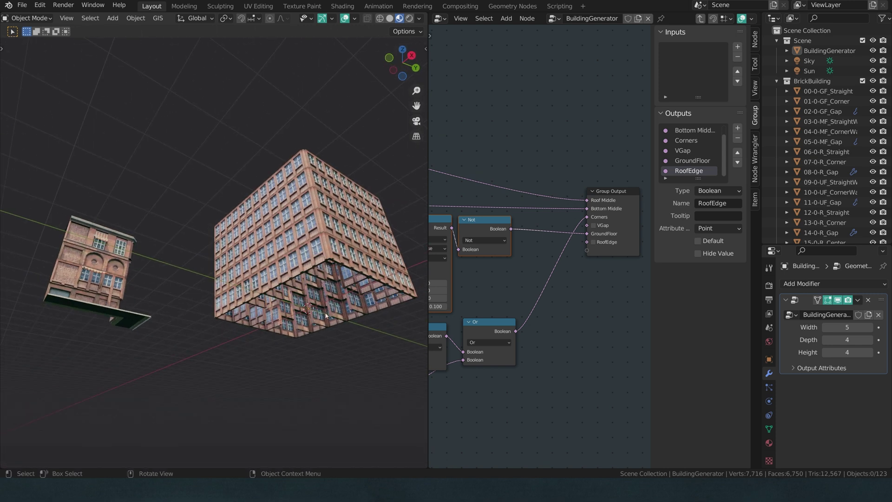
Step: Set the duplicated Equal node's Epsilon to 0.71 and compare it with the other Equal nodes
{"action": "left_click", "coordinate": [473, 295]}
{"action": "middle_click_drag", "start_coordinate": [492, 297], "coordinate": [552, 292]}
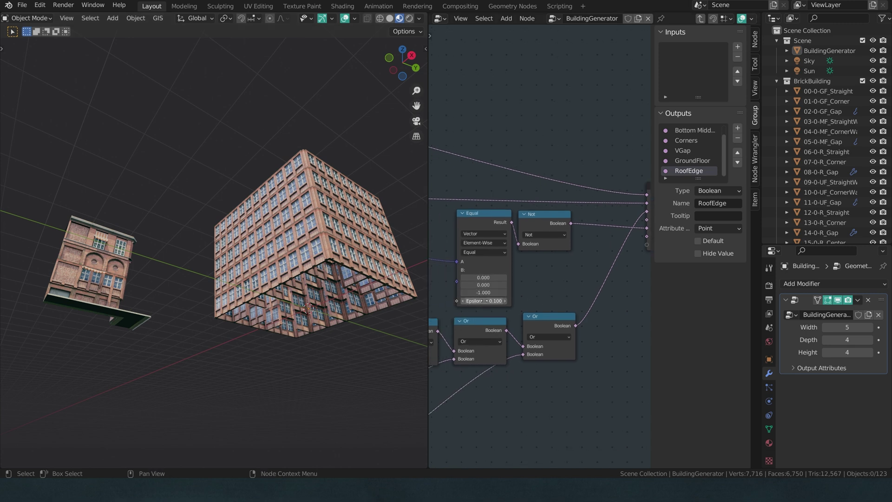
{"action": "left_click", "coordinate": [487, 302]}
{"action": "type", "text": "71"}
{"action": "key", "text": "Return"}
{"action": "scroll", "coordinate": [480, 325], "scroll_direction": "down", "scroll_amount": 3}
{"action": "middle_click_drag", "start_coordinate": [478, 330], "coordinate": [520, 220]}
{"action": "scroll", "coordinate": [539, 252], "scroll_direction": "up", "scroll_amount": 4}
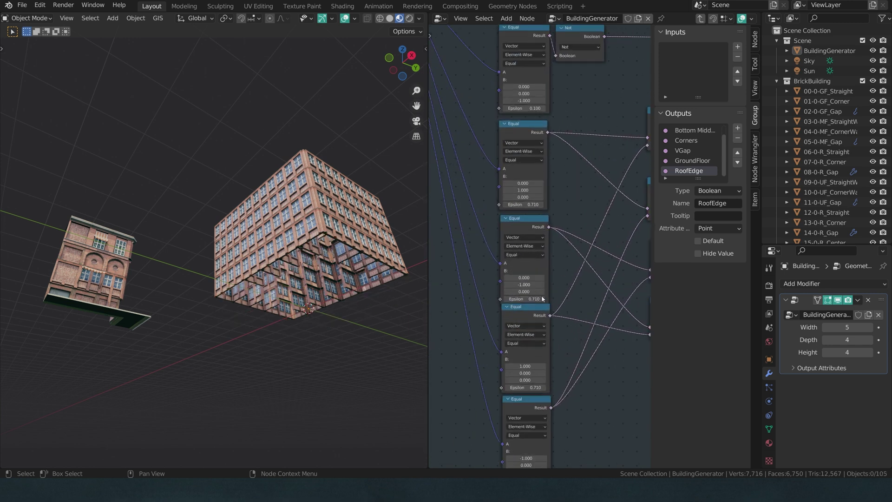
Step: Move the Roof Middle Equal node and the Bottom Middle Equal and Not nodes upward to open a gap in the Equal column
{"action": "middle_click_drag", "start_coordinate": [569, 251], "coordinate": [315, 349]}
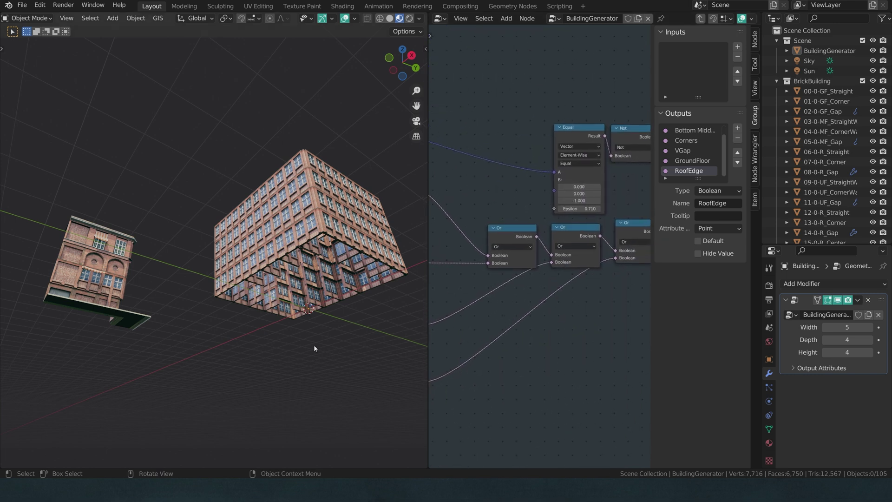
{"action": "middle_click_drag", "start_coordinate": [234, 276], "coordinate": [247, 316]}
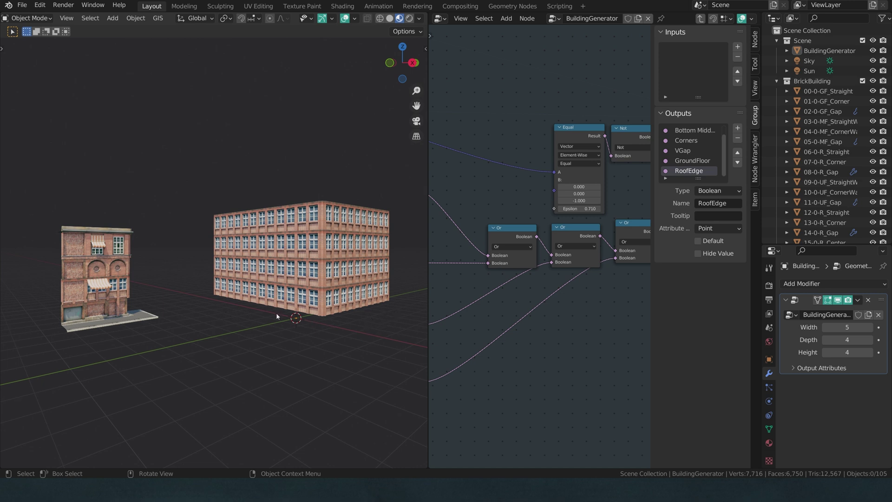
{"action": "scroll", "coordinate": [564, 288], "scroll_direction": "down", "scroll_amount": 2}
{"action": "middle_click_drag", "start_coordinate": [543, 284], "coordinate": [522, 323]}
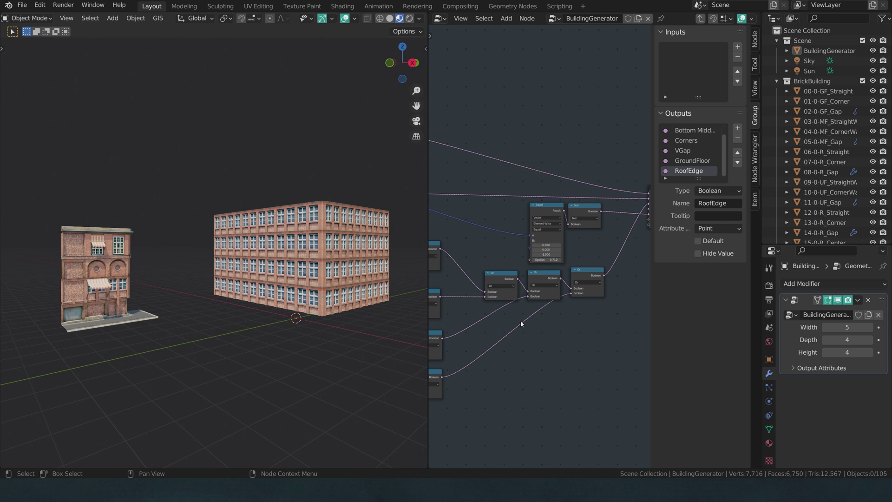
{"action": "scroll", "coordinate": [519, 233], "scroll_direction": "down", "scroll_amount": 8}
{"action": "middle_click_drag", "start_coordinate": [510, 231], "coordinate": [587, 247]}
{"action": "scroll", "coordinate": [513, 248], "scroll_direction": "up", "scroll_amount": 5}
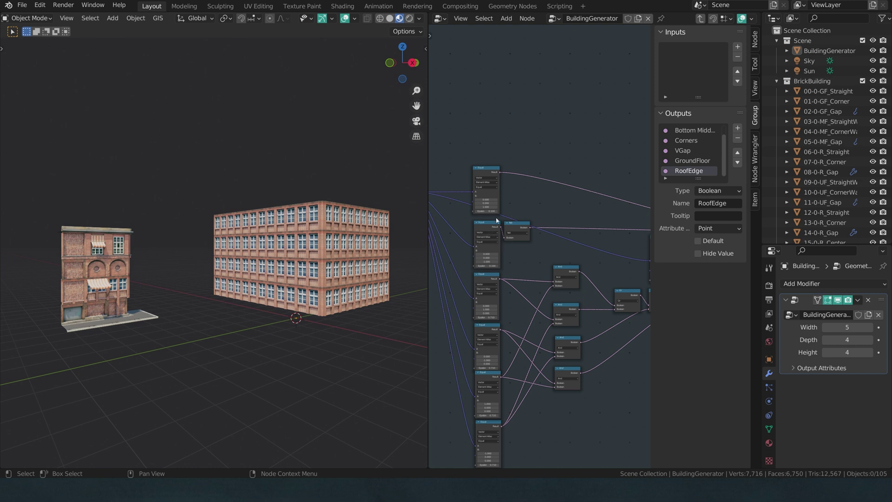
{"action": "left_click_drag", "start_coordinate": [470, 166], "coordinate": [526, 246]}
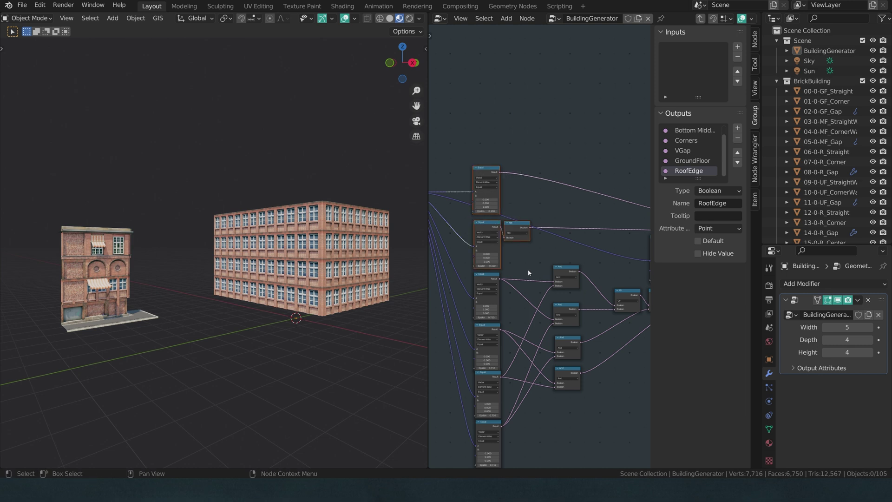
{"action": "key", "text": "g"}
{"action": "left_click", "coordinate": [534, 201]}
Step: Place GroundFloor's Equal and Not nodes in the Equal column, beneath the Bottom Middle pair
{"action": "scroll", "coordinate": [534, 201], "scroll_direction": "down", "scroll_amount": 4}
{"action": "middle_click_drag", "start_coordinate": [541, 204], "coordinate": [477, 198]}
{"action": "left_click_drag", "start_coordinate": [534, 215], "coordinate": [577, 239]}
{"action": "middle_click_drag", "start_coordinate": [576, 239], "coordinate": [618, 245]}
{"action": "key", "text": "g"}
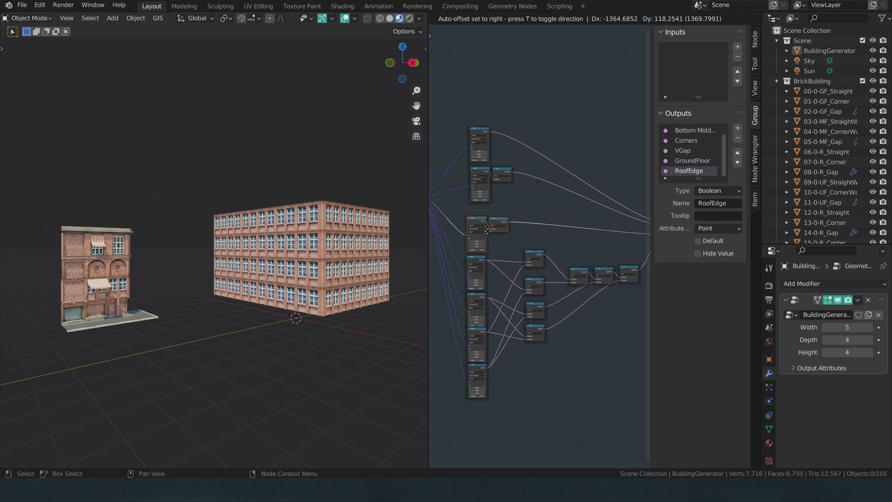
{"action": "left_click", "coordinate": [489, 235]}
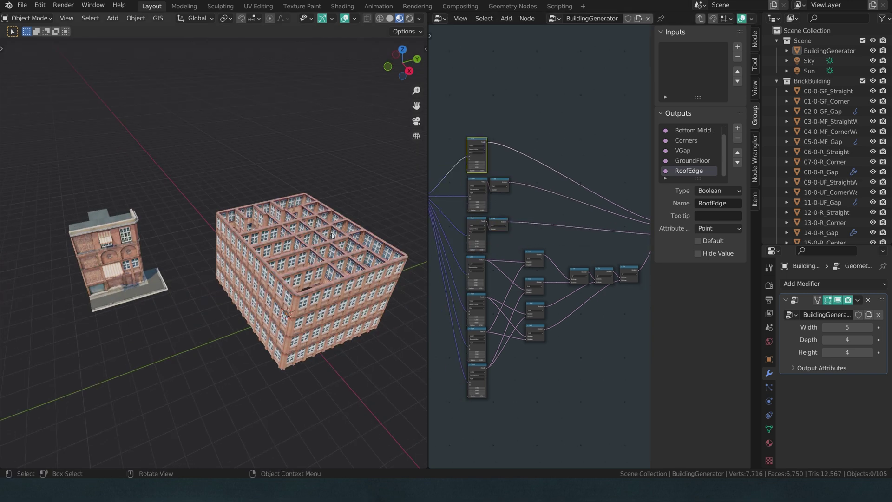
Step: Duplicate the Roof Middle Equal node with its incoming link, place it near the Group Output and connect its Result to RoofEdge
{"action": "scroll", "coordinate": [506, 143], "scroll_direction": "down", "scroll_amount": 1}
{"action": "middle_click_drag", "start_coordinate": [507, 144], "coordinate": [480, 141]}
{"action": "key", "text": "ctrl+shift+d"}
{"action": "left_click", "coordinate": [611, 187]}
{"action": "middle_click_drag", "start_coordinate": [610, 187], "coordinate": [566, 150]}
{"action": "scroll", "coordinate": [567, 150], "scroll_direction": "up", "scroll_amount": 5}
{"action": "scroll", "coordinate": [566, 152], "scroll_direction": "up", "scroll_amount": 1}
{"action": "left_click_drag", "start_coordinate": [549, 87], "coordinate": [601, 212]}
Step: Preview the RoofEdge mask by moving the Instance on Points Selection link from GroundFloor to RoofEdge, and reopen the Masks group
{"action": "key", "text": "Tab"}
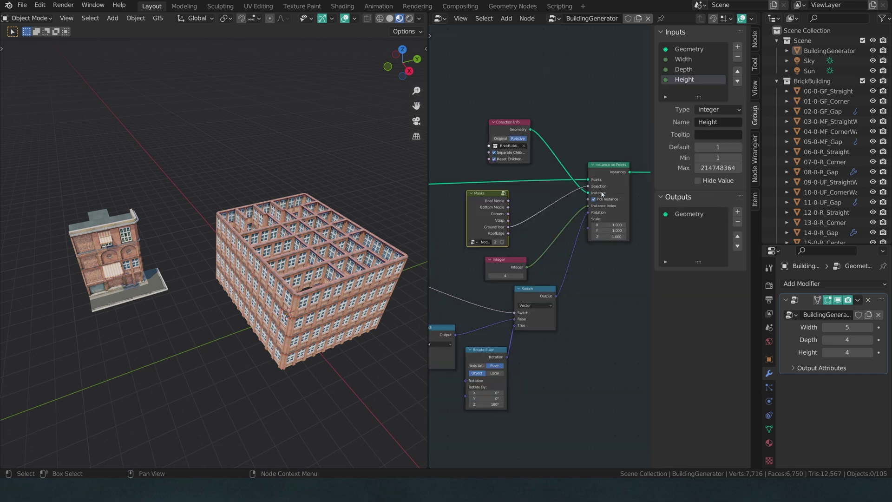
{"action": "left_click_drag", "start_coordinate": [488, 227], "coordinate": [489, 236], "text": "ctrl"}
{"action": "key", "text": "Tab"}
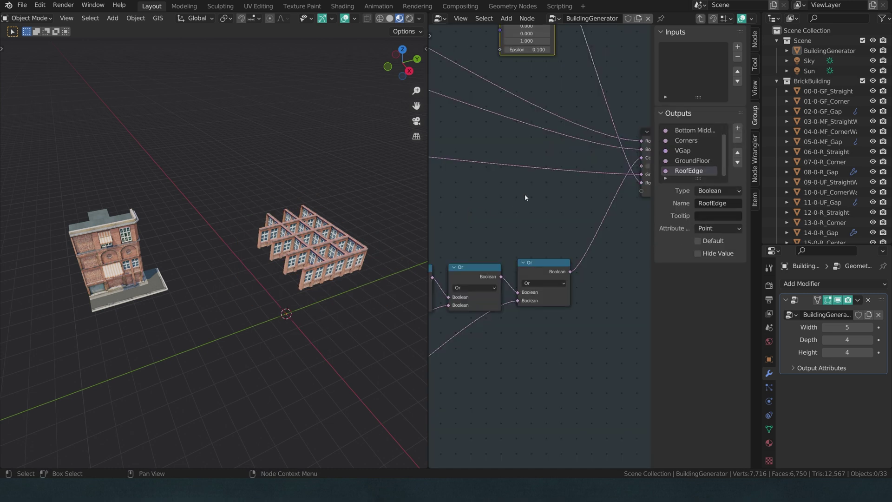
Step: Set the Epsilon of the Equal node feeding RoofEdge to 0.71
{"action": "scroll", "coordinate": [527, 200], "scroll_direction": "down", "scroll_amount": 2}
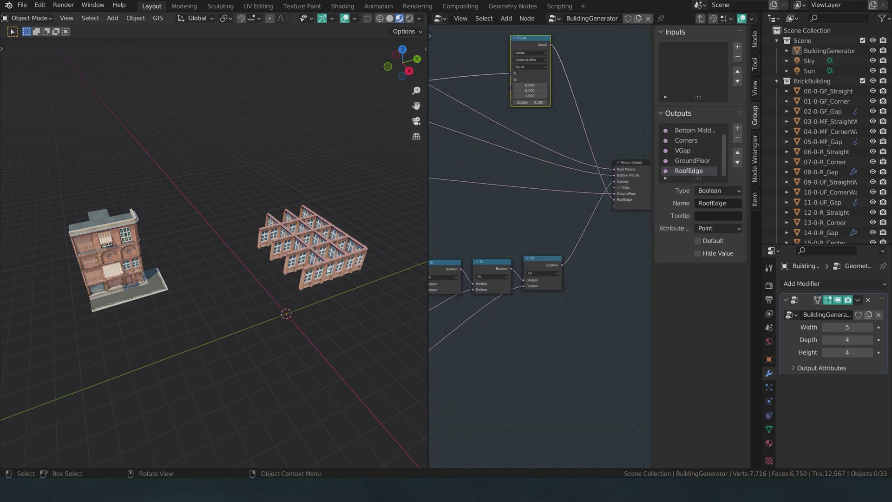
{"action": "scroll", "coordinate": [517, 193], "scroll_direction": "down", "scroll_amount": 3}
{"action": "middle_click_drag", "start_coordinate": [517, 193], "coordinate": [498, 261]}
{"action": "scroll", "coordinate": [518, 222], "scroll_direction": "up", "scroll_amount": 1}
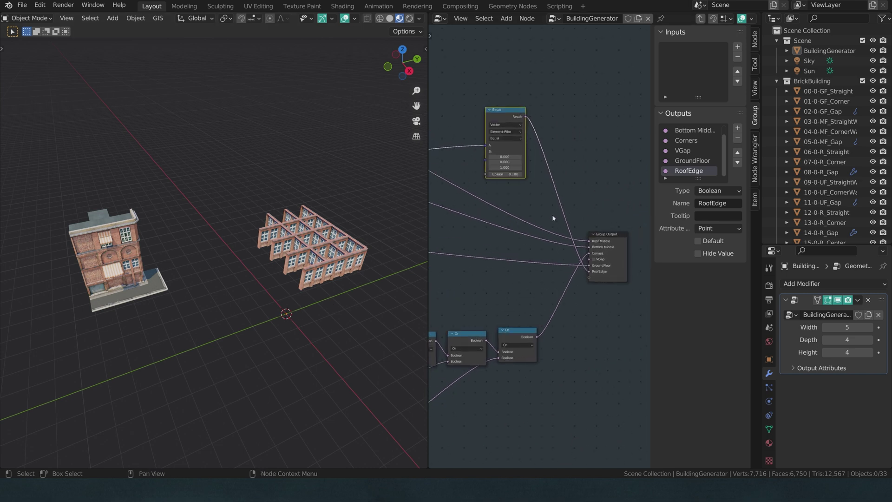
{"action": "scroll", "coordinate": [526, 207], "scroll_direction": "up", "scroll_amount": 4}
{"action": "left_click", "coordinate": [492, 149]}
{"action": "left_click", "coordinate": [492, 149]}
{"action": "key", "text": "Left"}
{"action": "type", "text": "7"}
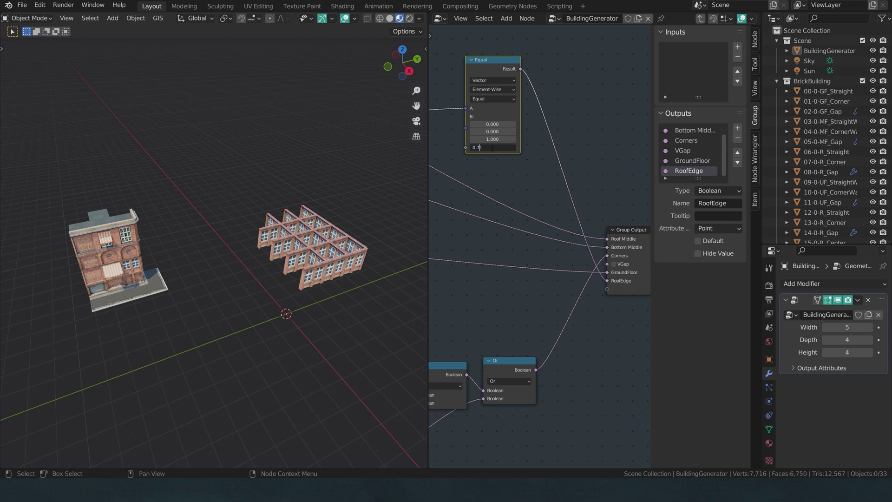
{"action": "key", "text": "Return"}
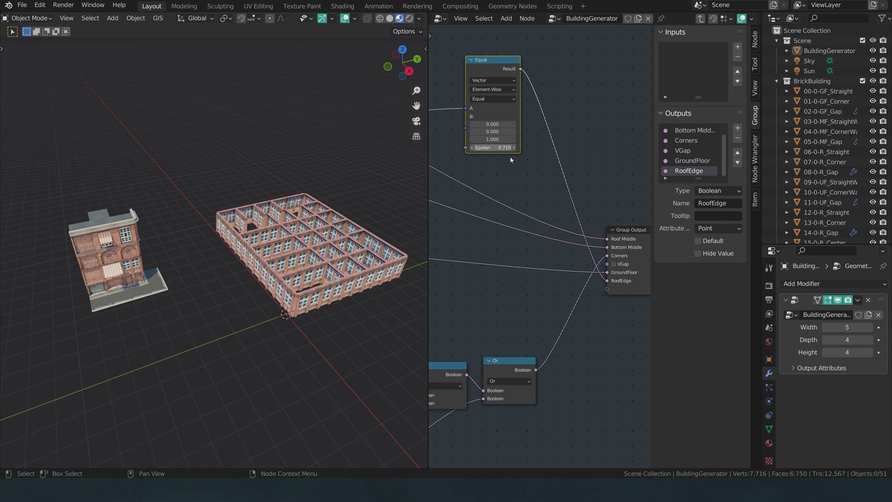
Step: Place the RoofEdge Equal node at the head of the Equal column, above the Roof Middle node
{"action": "scroll", "coordinate": [511, 160], "scroll_direction": "down", "scroll_amount": 2}
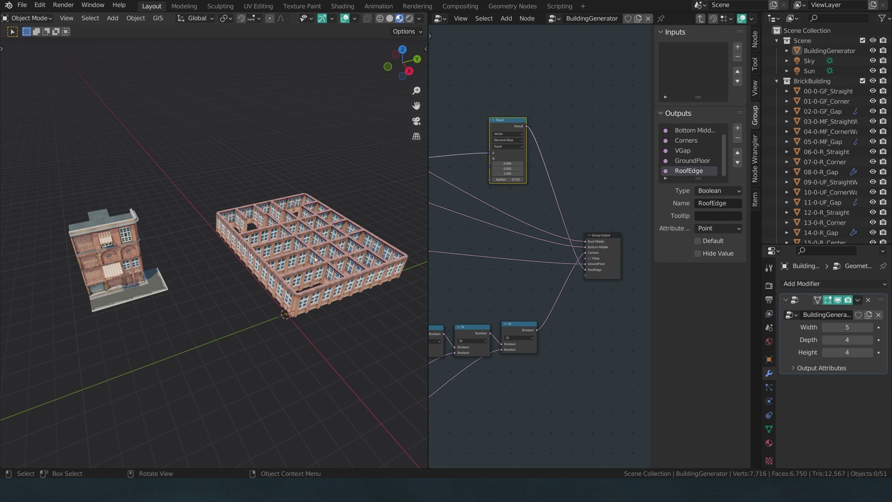
{"action": "scroll", "coordinate": [311, 250], "scroll_direction": "down", "scroll_amount": 5}
{"action": "scroll", "coordinate": [312, 250], "scroll_direction": "up", "scroll_amount": 3}
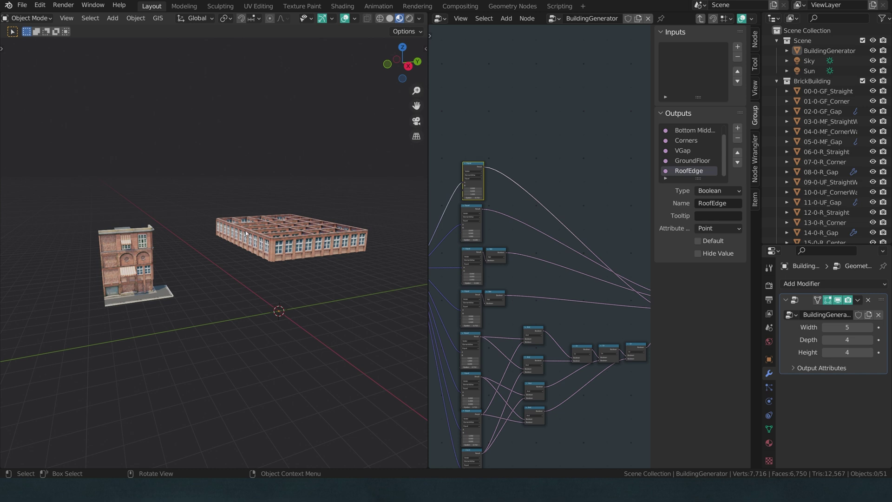
Step: Dissolve the Not node in the GroundFloor branch so the Equal result links directly to the GroundFloor output
{"action": "scroll", "coordinate": [495, 242], "scroll_direction": "up", "scroll_amount": 3}
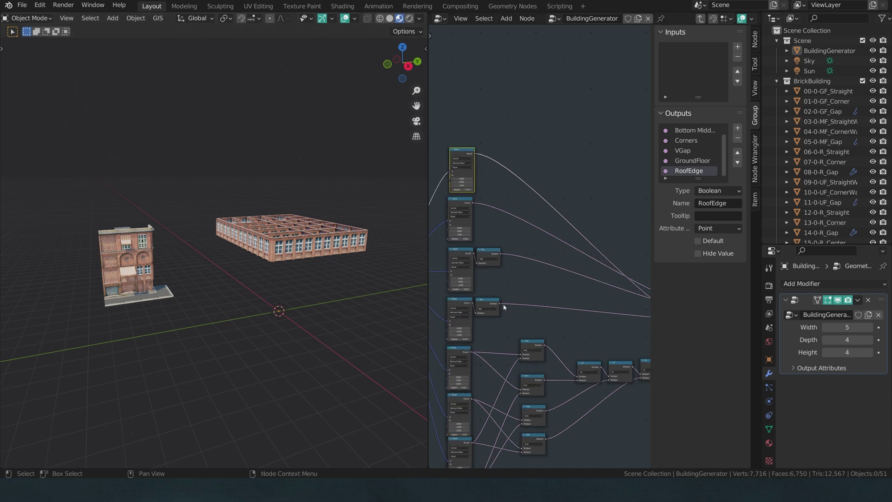
{"action": "left_click", "coordinate": [517, 234]}
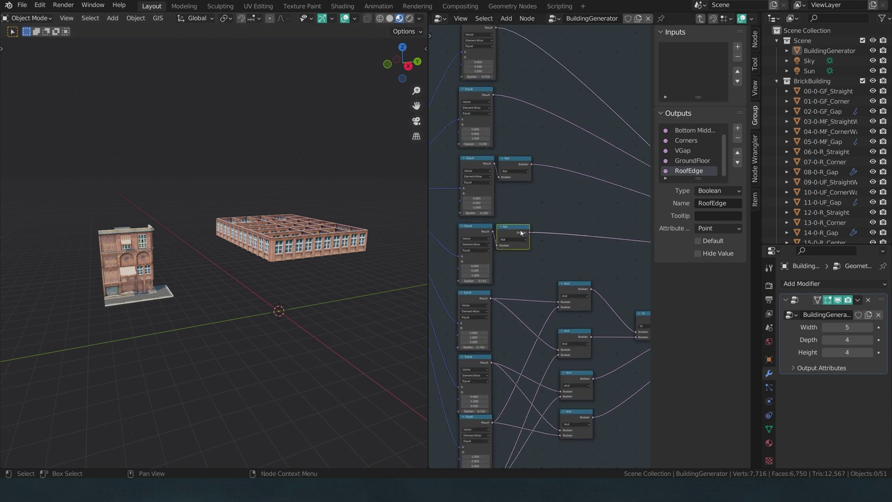
{"action": "scroll", "coordinate": [532, 234], "scroll_direction": "down", "scroll_amount": 1}
{"action": "scroll", "coordinate": [532, 235], "scroll_direction": "down", "scroll_amount": 1}
{"action": "middle_click_drag", "start_coordinate": [533, 234], "coordinate": [466, 203]}
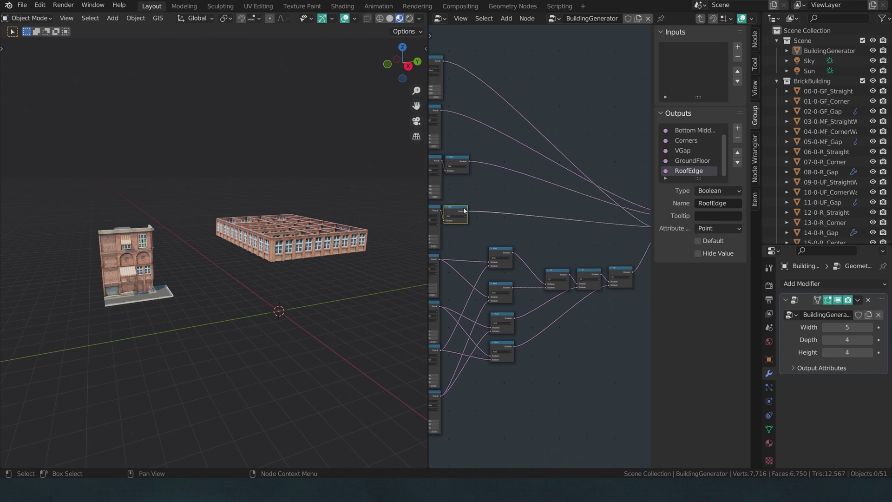
{"action": "middle_click_drag", "start_coordinate": [488, 212], "coordinate": [541, 220]}
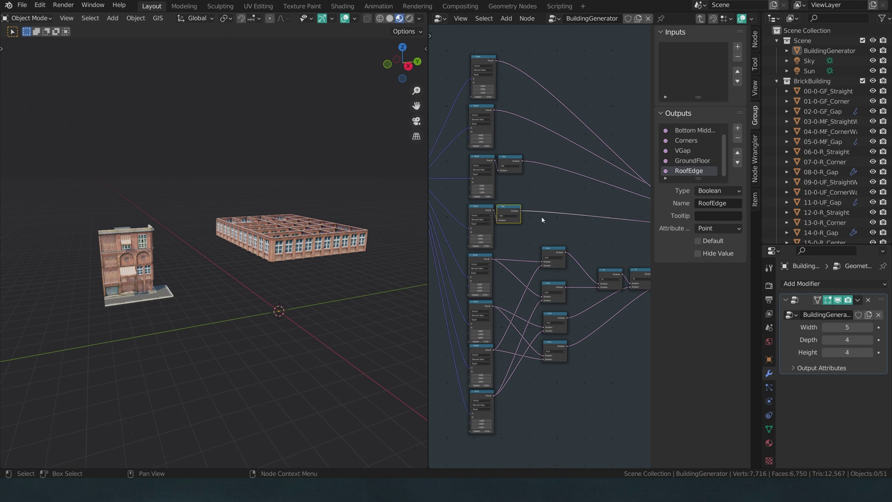
{"action": "key", "text": "ctrl+x"}
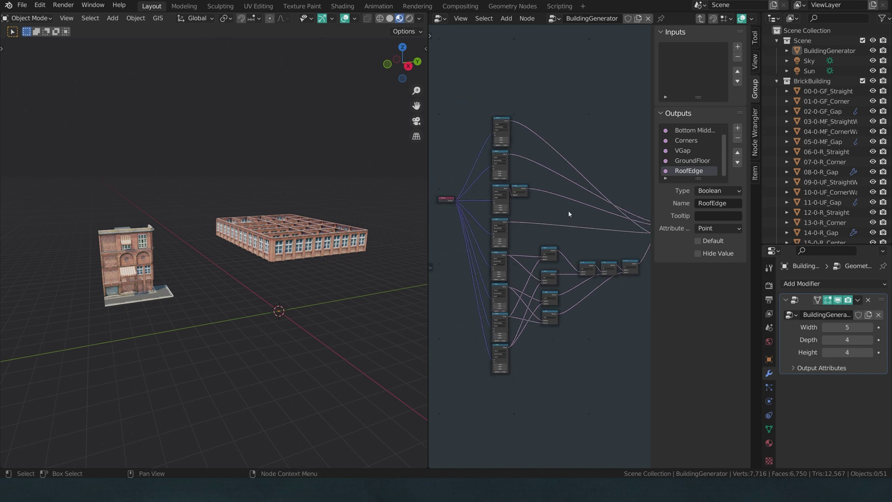
Step: Exit the Masks group and move the chain of rotation Switch and Rotate Euler nodes aside to clear space before Instance on Points
{"action": "scroll", "coordinate": [568, 210], "scroll_direction": "down", "scroll_amount": 3}
{"action": "key", "text": "Tab"}
{"action": "left_click", "coordinate": [539, 210]}
{"action": "scroll", "coordinate": [537, 215], "scroll_direction": "up", "scroll_amount": 5}
{"action": "middle_click_drag", "start_coordinate": [525, 221], "coordinate": [588, 160]}
{"action": "scroll", "coordinate": [558, 169], "scroll_direction": "down", "scroll_amount": 2}
{"action": "left_click_drag", "start_coordinate": [483, 192], "coordinate": [605, 278]}
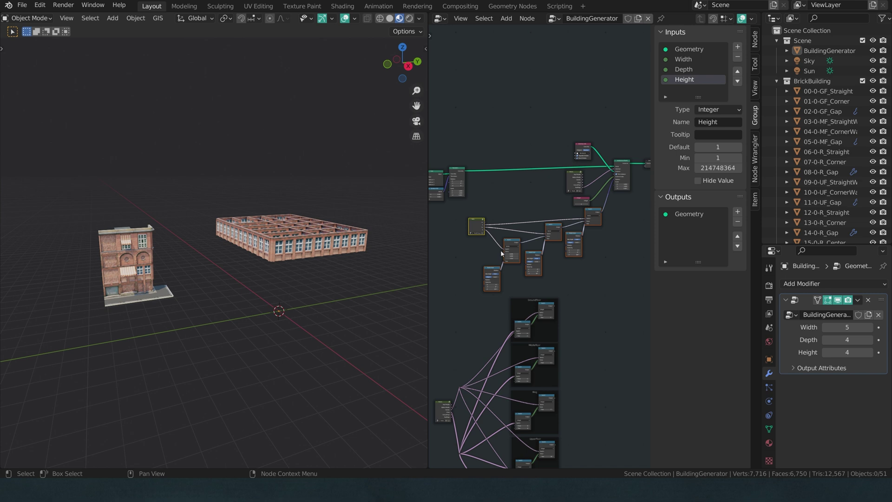
{"action": "left_click_drag", "start_coordinate": [512, 254], "coordinate": [585, 332]}
{"action": "middle_click_drag", "start_coordinate": [616, 290], "coordinate": [753, 309]}
{"action": "scroll", "coordinate": [558, 235], "scroll_direction": "up", "scroll_amount": 2}
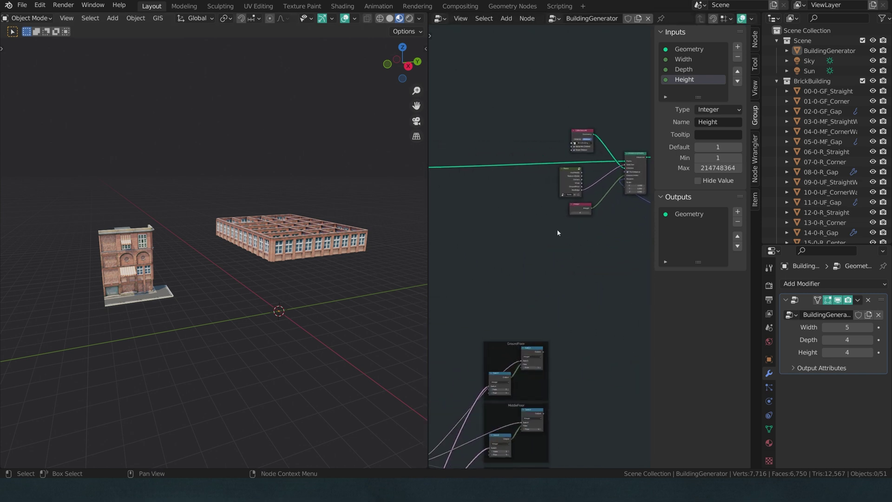
Step: Disconnect Masks from the Instance on Points Selection and move the Masks and Integer nodes apart to make room between them
{"action": "left_click_drag", "start_coordinate": [568, 210], "coordinate": [583, 235]}
{"action": "left_click_drag", "start_coordinate": [571, 169], "coordinate": [495, 196]}
{"action": "left_click_drag", "start_coordinate": [626, 168], "coordinate": [597, 181]}
{"action": "left_click_drag", "start_coordinate": [497, 198], "coordinate": [481, 198]}
{"action": "scroll", "coordinate": [502, 218], "scroll_direction": "down", "scroll_amount": 1}
{"action": "middle_click_drag", "start_coordinate": [505, 233], "coordinate": [528, 222]}
{"action": "scroll", "coordinate": [553, 325], "scroll_direction": "up", "scroll_amount": 2}
{"action": "middle_click_drag", "start_coordinate": [553, 330], "coordinate": [539, 307]}
Step: Duplicate the final Switch node of the GroundFloor frame, detach the copy from the frame and place it between Masks and Instance on Points
{"action": "left_click", "coordinate": [458, 268]}
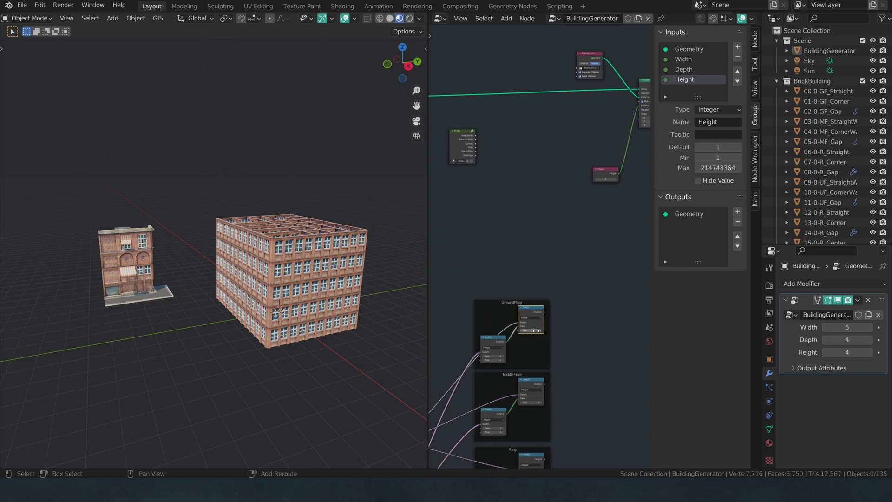
{"action": "left_click_drag", "start_coordinate": [539, 307], "coordinate": [556, 170]}
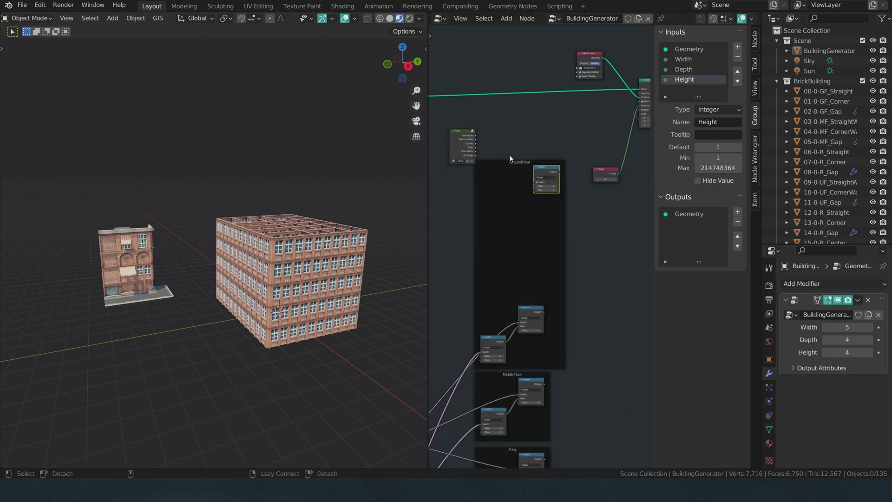
{"action": "key", "text": "alt+p"}
{"action": "scroll", "coordinate": [573, 187], "scroll_direction": "up", "scroll_amount": 5}
{"action": "middle_click_drag", "start_coordinate": [566, 193], "coordinate": [507, 232]}
{"action": "scroll", "coordinate": [526, 305], "scroll_direction": "up", "scroll_amount": 1}
{"action": "key", "text": "g"}
{"action": "left_click", "coordinate": [548, 201]}
Step: Connect the new Switch's Output to the Instance Index of Instance on Points and delete the Integer node
{"action": "left_click_drag", "start_coordinate": [502, 201], "coordinate": [614, 173]}
{"action": "left_click", "coordinate": [545, 270]}
{"action": "key", "text": "x"}
Step: Connect the Masks GroundFloor output to the new Switch's Switch input and align the Masks node with it
{"action": "scroll", "coordinate": [544, 267], "scroll_direction": "down", "scroll_amount": 1}
{"action": "middle_click_drag", "start_coordinate": [544, 267], "coordinate": [620, 215]}
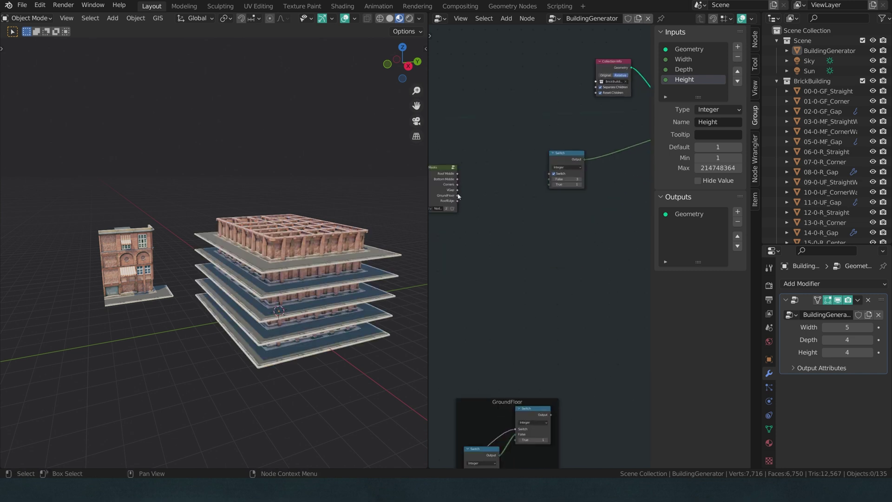
{"action": "scroll", "coordinate": [460, 197], "scroll_direction": "up", "scroll_amount": 2}
{"action": "left_click_drag", "start_coordinate": [470, 195], "coordinate": [580, 172]}
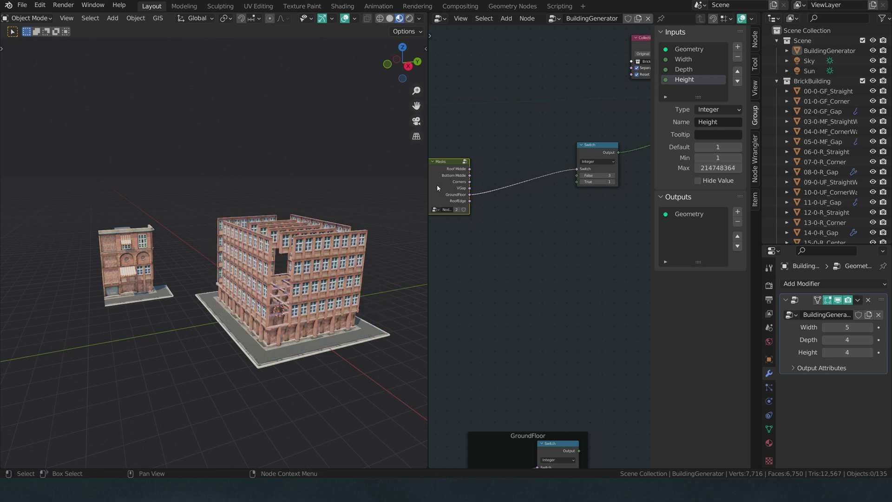
{"action": "left_click_drag", "start_coordinate": [437, 188], "coordinate": [442, 163]}
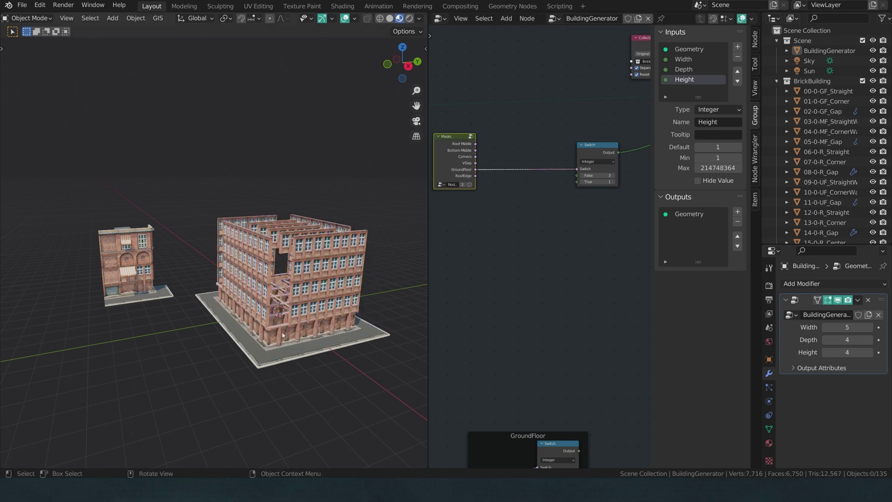
Step: Inspect the building's ground floor, and connect the GroundFloor frame's output to the True input of the new Switch
{"action": "middle_click_drag", "start_coordinate": [282, 334], "coordinate": [229, 341]}
{"action": "scroll", "coordinate": [229, 342], "scroll_direction": "up", "scroll_amount": 3}
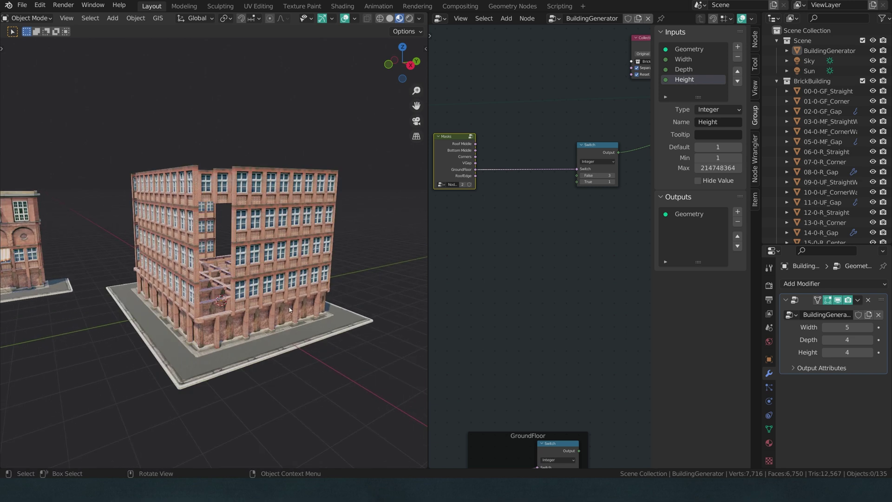
{"action": "scroll", "coordinate": [530, 253], "scroll_direction": "down", "scroll_amount": 2}
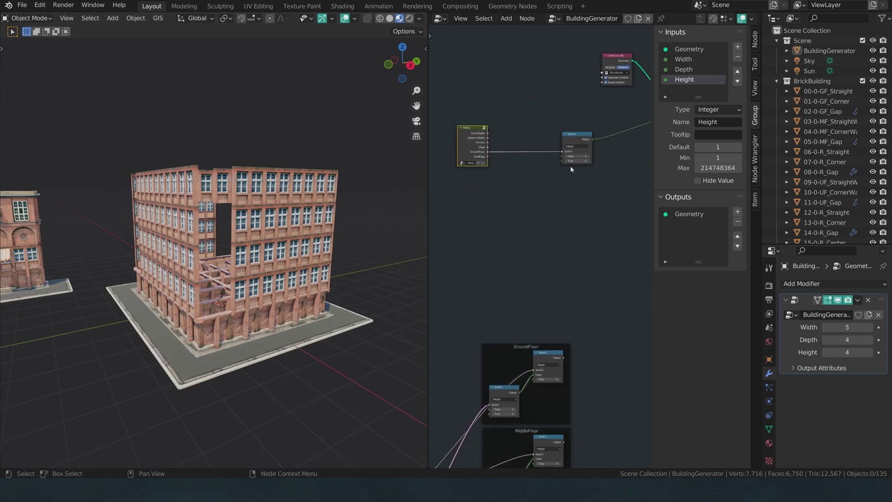
{"action": "scroll", "coordinate": [571, 167], "scroll_direction": "up", "scroll_amount": 1}
{"action": "left_click", "coordinate": [564, 154]}
{"action": "left_click_drag", "start_coordinate": [564, 154], "coordinate": [566, 367]}
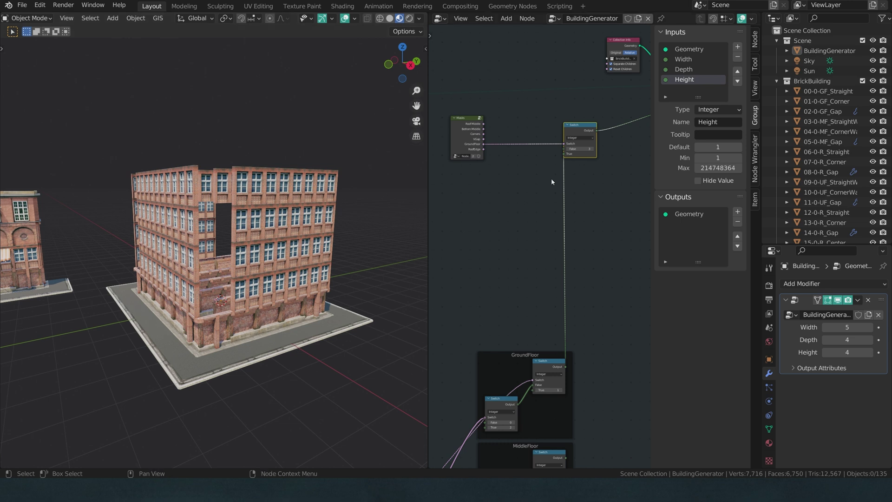
Step: Move the five floor Switch frames back so they sit ahead of the new Switch in the node flow
{"action": "scroll", "coordinate": [551, 181], "scroll_direction": "down", "scroll_amount": 5}
{"action": "key", "text": "b"}
{"action": "left_click_drag", "start_coordinate": [449, 206], "coordinate": [578, 408]}
{"action": "key", "text": "g"}
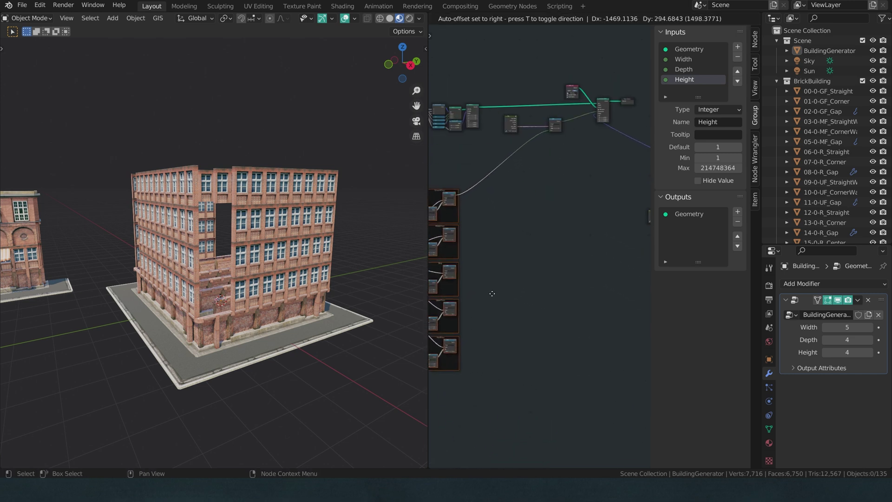
{"action": "left_click", "coordinate": [492, 304]}
Step: Duplicate the mask Switch, connect the copy's Output to the first Switch's False input and place it beside the Masks node
{"action": "middle_click_drag", "start_coordinate": [396, 237], "coordinate": [316, 266]}
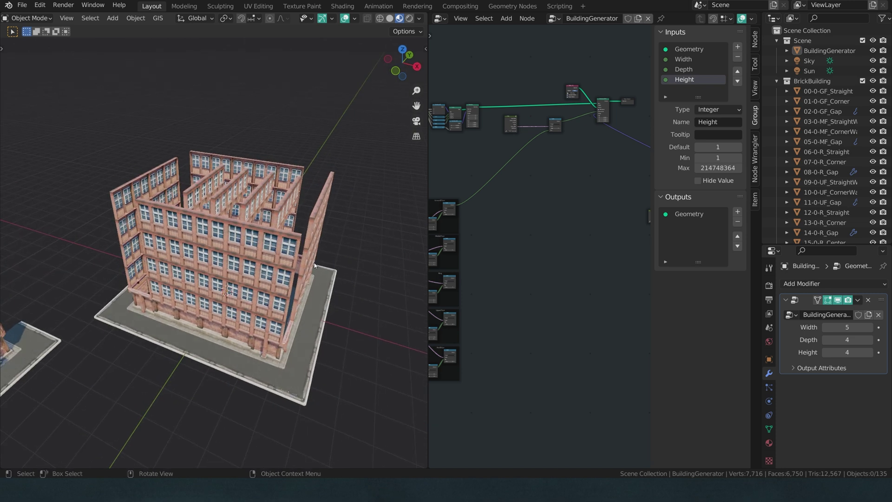
{"action": "scroll", "coordinate": [569, 133], "scroll_direction": "up", "scroll_amount": 3}
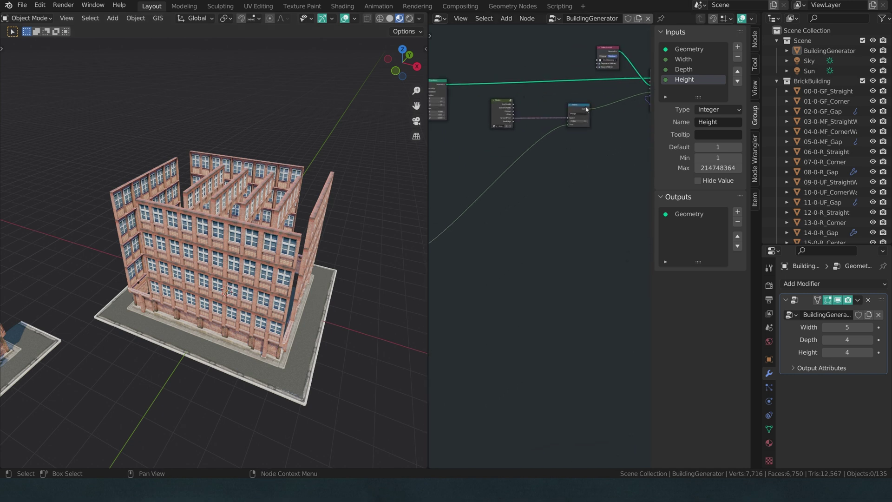
{"action": "scroll", "coordinate": [585, 106], "scroll_direction": "up", "scroll_amount": 2}
{"action": "key", "text": "g"}
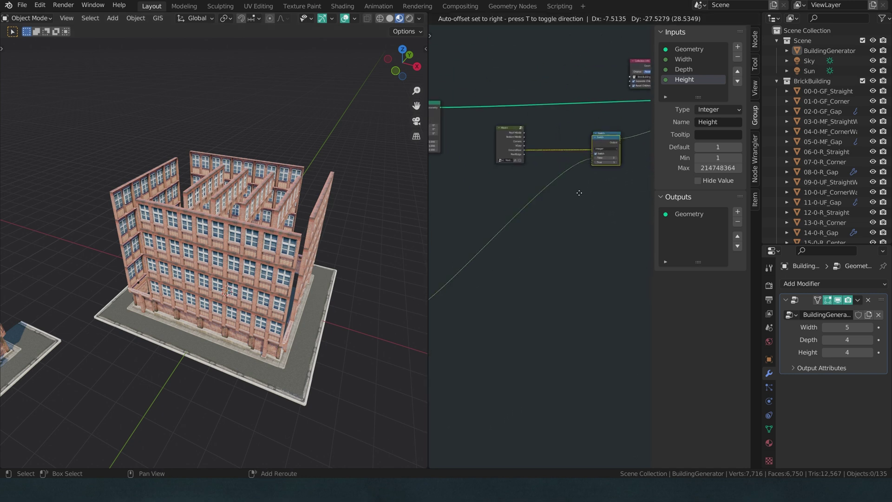
{"action": "left_click", "coordinate": [541, 249]}
{"action": "left_click_drag", "start_coordinate": [581, 196], "coordinate": [596, 155]}
{"action": "left_click_drag", "start_coordinate": [596, 154], "coordinate": [595, 155]}
{"action": "left_click_drag", "start_coordinate": [573, 195], "coordinate": [525, 168]}
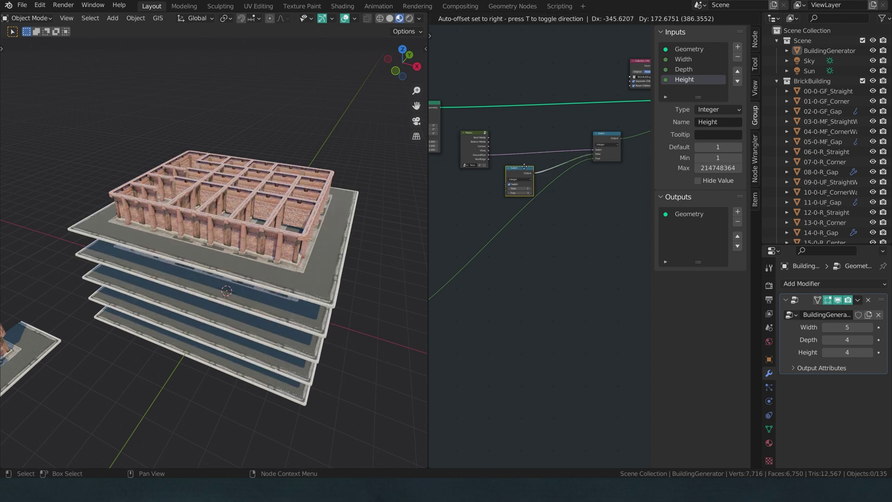
Step: Connect the Masks RoofEdge output to the second Switch's Switch input
{"action": "scroll", "coordinate": [526, 167], "scroll_direction": "up", "scroll_amount": 4}
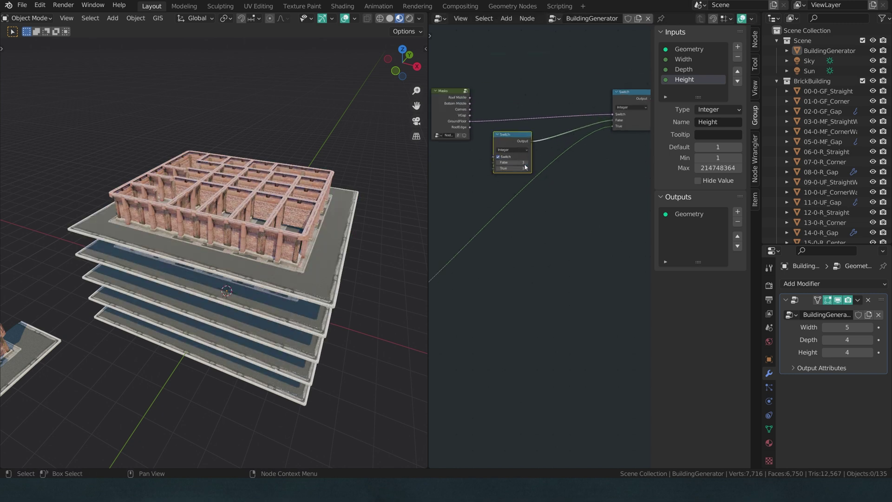
{"action": "middle_click_drag", "start_coordinate": [525, 167], "coordinate": [572, 197]}
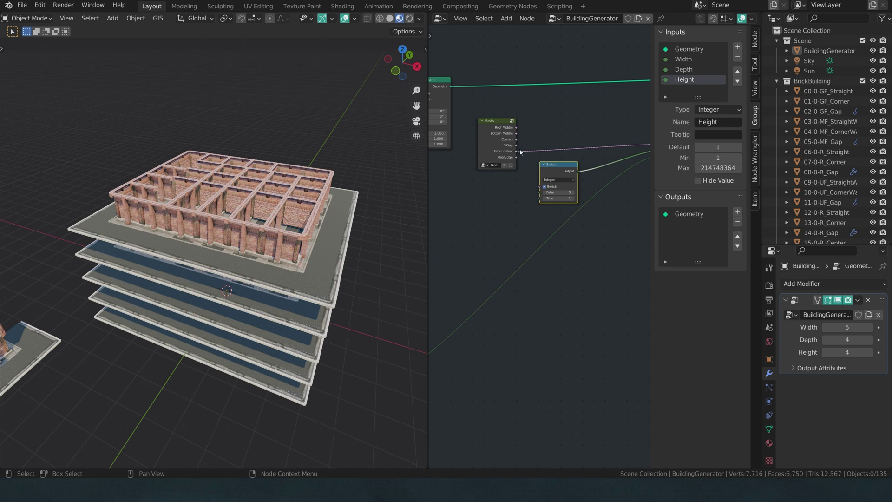
{"action": "scroll", "coordinate": [520, 149], "scroll_direction": "up", "scroll_amount": 2}
{"action": "left_click_drag", "start_coordinate": [510, 134], "coordinate": [540, 171]}
{"action": "scroll", "coordinate": [512, 224], "scroll_direction": "down", "scroll_amount": 3}
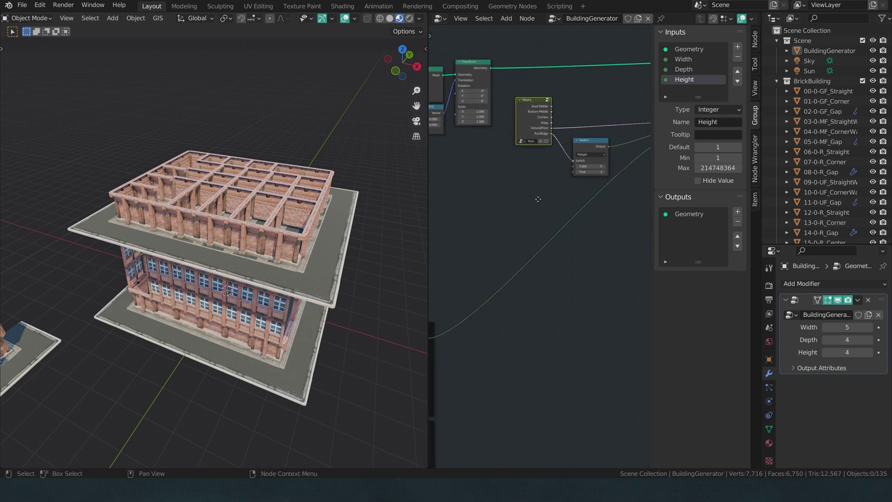
Step: Connect the RoofEdge frame's output to the second Switch's True input and check the roof edge of the building
{"action": "middle_click_drag", "start_coordinate": [568, 178], "coordinate": [613, 150]}
{"action": "left_click_drag", "start_coordinate": [616, 145], "coordinate": [578, 460]}
{"action": "left_click_drag", "start_coordinate": [579, 460], "coordinate": [564, 352]}
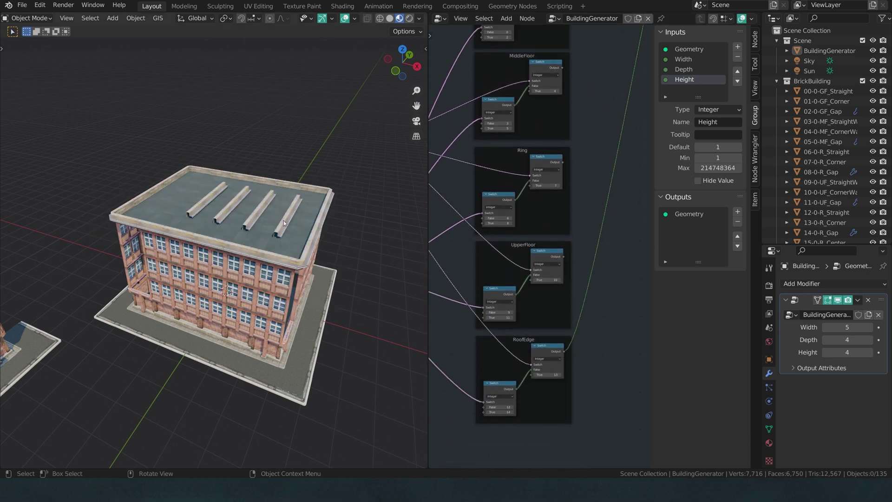
{"action": "mouse_move", "coordinate": [203, 195]}
{"action": "middle_mouse_down"}
{"action": "mouse_move", "coordinate": [254, 222]}
{"action": "mouse_move", "coordinate": [195, 198]}
{"action": "middle_mouse_up"}
{"action": "scroll", "coordinate": [536, 178], "scroll_direction": "down", "scroll_amount": 2}
{"action": "middle_click_drag", "start_coordinate": [536, 177], "coordinate": [448, 407]}
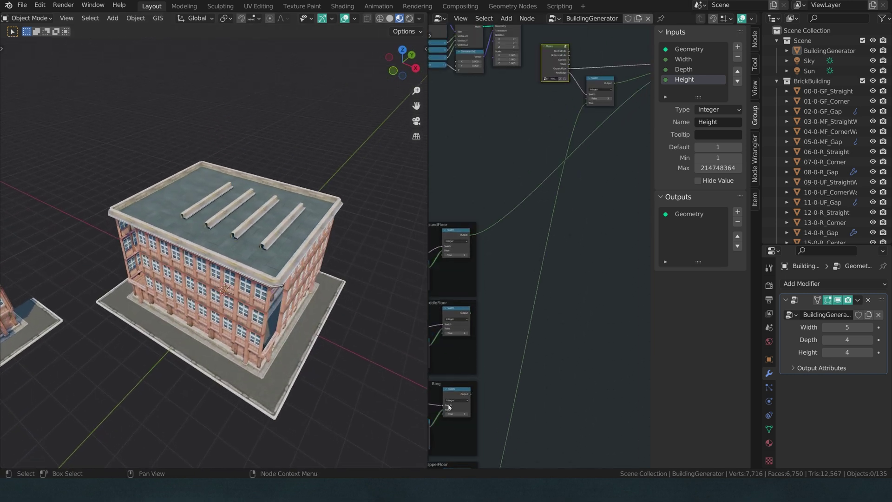
Step: Duplicate the RoofEdge Switch, connect the copy's Output to its False input and move the Masks node back to make room
{"action": "middle_click_drag", "start_coordinate": [586, 99], "coordinate": [577, 156]}
{"action": "left_click", "coordinate": [600, 98]}
{"action": "key", "text": "shift+d"}
{"action": "left_click", "coordinate": [546, 124]}
{"action": "scroll", "coordinate": [571, 89], "scroll_direction": "up", "scroll_amount": 3}
{"action": "scroll", "coordinate": [571, 90], "scroll_direction": "down", "scroll_amount": 1}
{"action": "left_click_drag", "start_coordinate": [575, 99], "coordinate": [498, 134]}
{"action": "left_click_drag", "start_coordinate": [596, 148], "coordinate": [626, 143]}
{"action": "scroll", "coordinate": [515, 154], "scroll_direction": "up", "scroll_amount": 3}
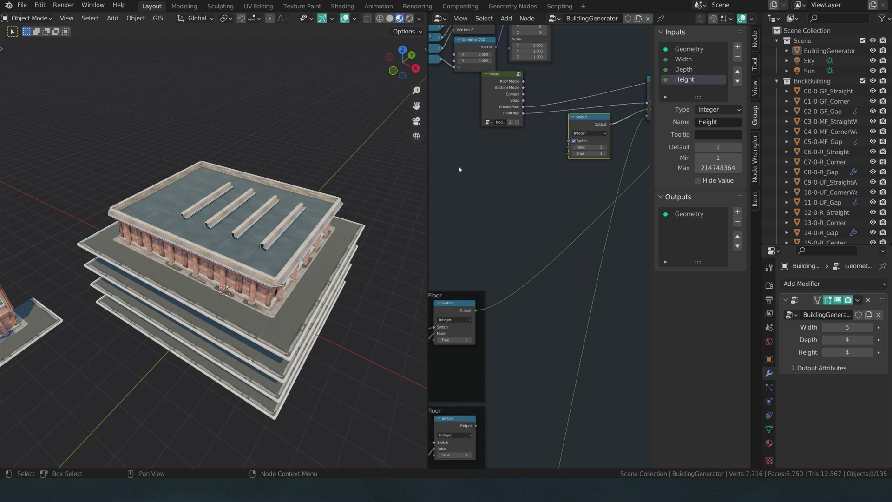
Step: Compare the sample facade with the generated building, open the Masks group for editing and add two Boolean outputs
{"action": "scroll", "coordinate": [197, 311], "scroll_direction": "down", "scroll_amount": 3}
{"action": "scroll", "coordinate": [186, 313], "scroll_direction": "up", "scroll_amount": 2}
{"action": "middle_click_drag", "start_coordinate": [91, 315], "coordinate": [109, 253], "text": "shift"}
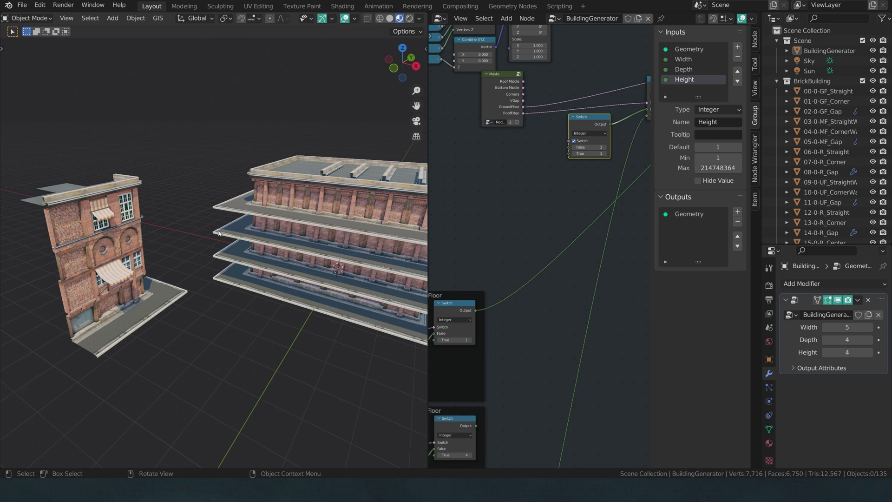
{"action": "left_click_drag", "start_coordinate": [496, 99], "coordinate": [486, 113]}
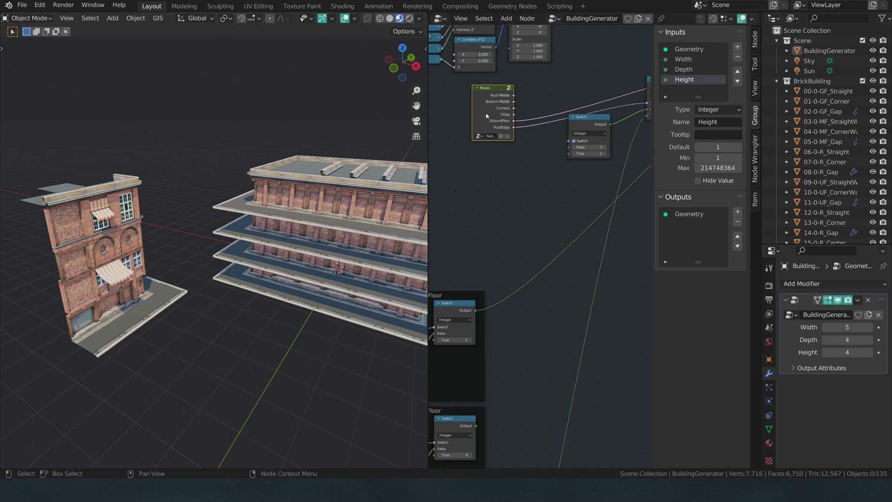
{"action": "key", "text": "Tab"}
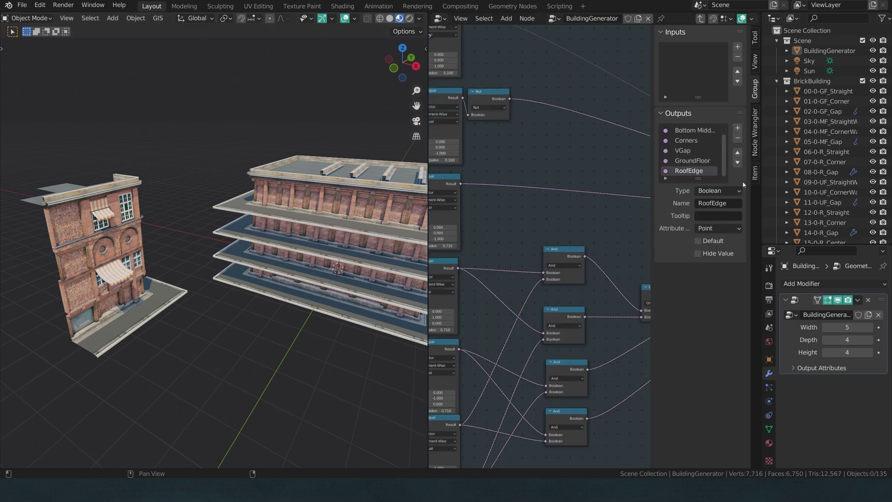
{"action": "left_click", "coordinate": [738, 129]}
{"action": "left_click", "coordinate": [739, 128]}
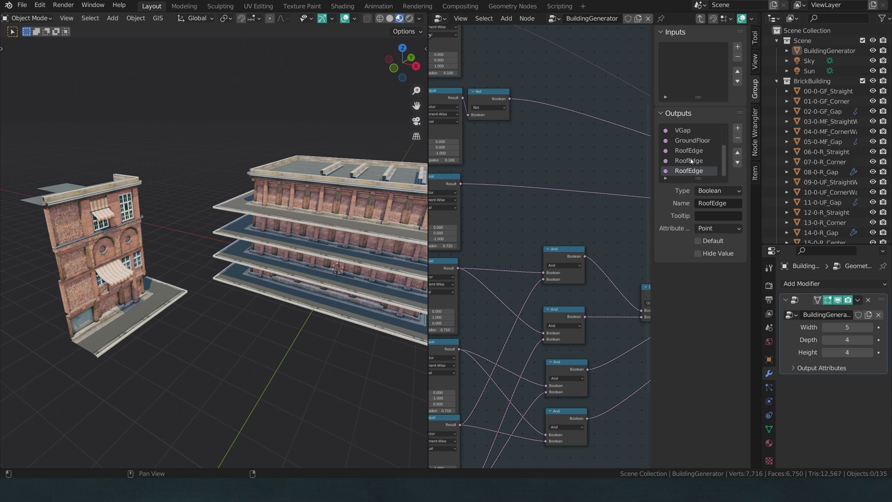
Step: Rename the two new group outputs Ring and UpperFloor, check them on the Group Output node and leave the Masks group
{"action": "double_click", "coordinate": [691, 161]}
{"action": "type", "text": "Ring"}
{"action": "key", "text": "Return"}
{"action": "double_click", "coordinate": [686, 171]}
{"action": "type", "text": "UpperFloor"}
{"action": "key", "text": "Return"}
{"action": "scroll", "coordinate": [615, 178], "scroll_direction": "down", "scroll_amount": 6}
{"action": "middle_click_drag", "start_coordinate": [589, 175], "coordinate": [633, 181]}
{"action": "scroll", "coordinate": [579, 209], "scroll_direction": "up", "scroll_amount": 7}
{"action": "scroll", "coordinate": [580, 212], "scroll_direction": "up", "scroll_amount": 2}
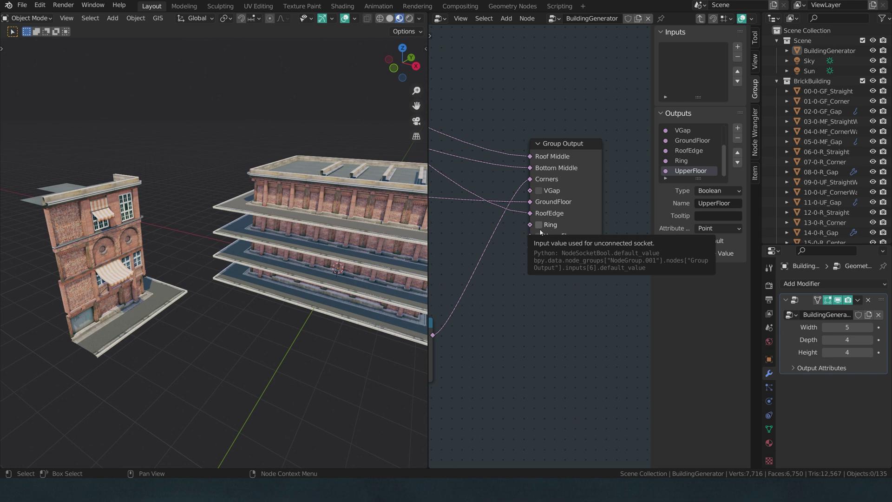
{"action": "key", "text": "Tab"}
Step: Connect the Masks Ring output to the third Switch's Switch input and the Ring frame's output to its True input
{"action": "scroll", "coordinate": [558, 228], "scroll_direction": "down", "scroll_amount": 5}
{"action": "middle_click_drag", "start_coordinate": [522, 172], "coordinate": [485, 209]}
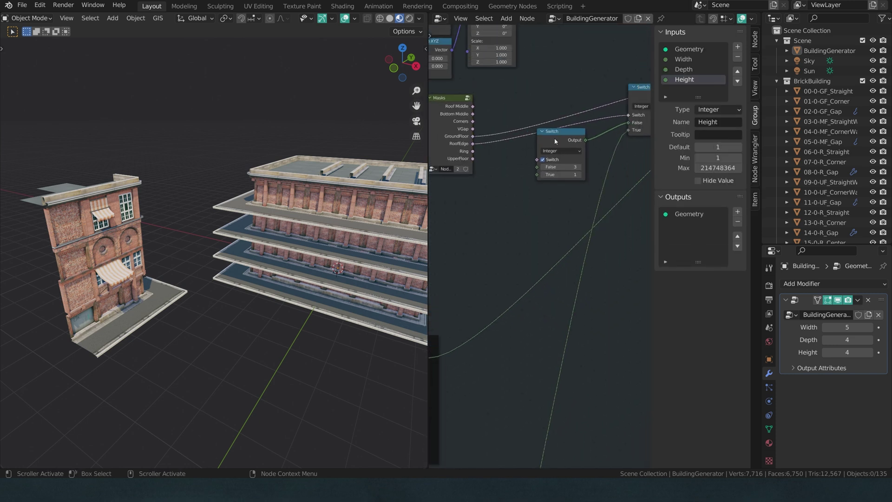
{"action": "left_click_drag", "start_coordinate": [472, 151], "coordinate": [519, 345]}
{"action": "scroll", "coordinate": [548, 183], "scroll_direction": "down", "scroll_amount": 2}
{"action": "middle_click_drag", "start_coordinate": [582, 51], "coordinate": [518, 365]}
{"action": "middle_click_drag", "start_coordinate": [502, 234], "coordinate": [571, 230]}
{"action": "left_click_drag", "start_coordinate": [529, 222], "coordinate": [473, 217]}
Step: Duplicate the Ring Switch, connect the copy's Output to its False input and link the Masks UpperFloor output to the copy's Switch input
{"action": "left_click", "coordinate": [635, 216]}
{"action": "key", "text": "shift+d"}
{"action": "left_click", "coordinate": [576, 254]}
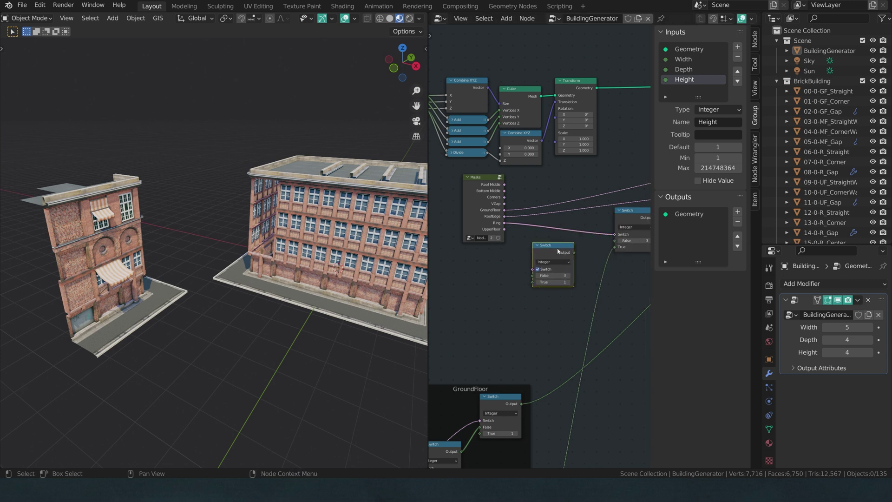
{"action": "left_click_drag", "start_coordinate": [575, 253], "coordinate": [615, 240]}
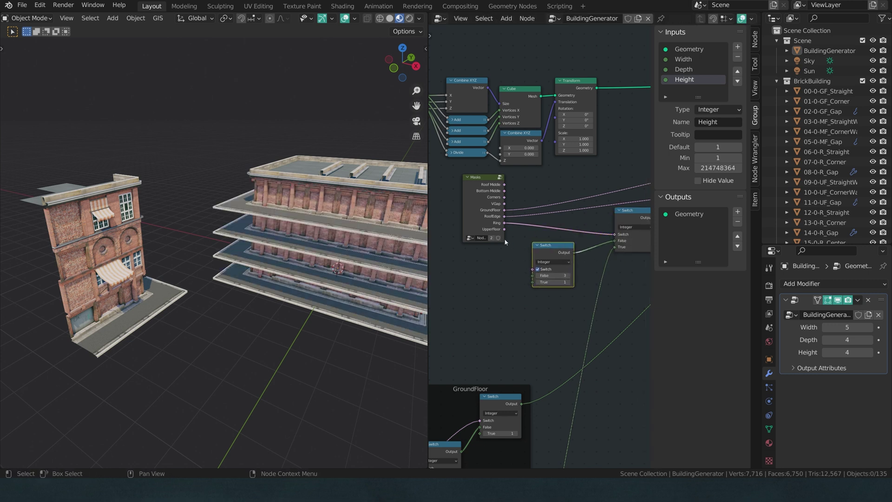
{"action": "left_click_drag", "start_coordinate": [504, 229], "coordinate": [579, 247]}
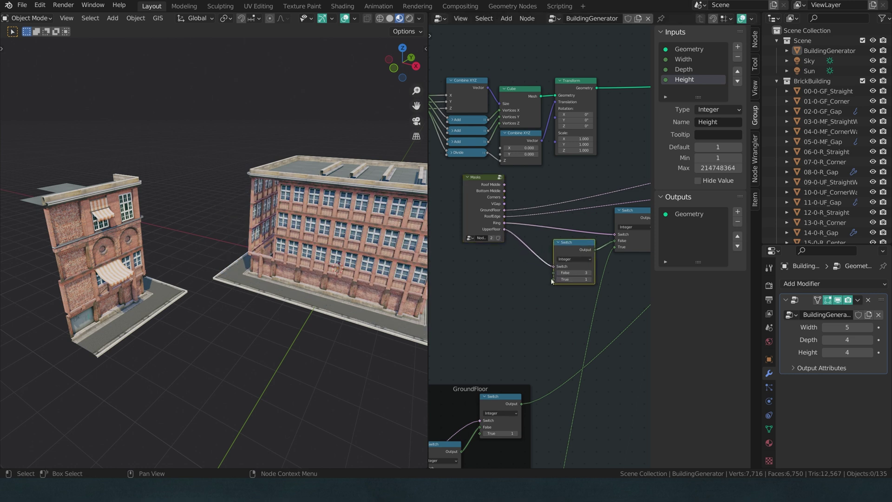
Step: Connect the UpperFloor frame's output to the fourth Switch's True input
{"action": "left_click_drag", "start_coordinate": [554, 280], "coordinate": [525, 389]}
{"action": "scroll", "coordinate": [548, 387], "scroll_direction": "down", "scroll_amount": 5}
{"action": "middle_click_drag", "start_coordinate": [553, 395], "coordinate": [582, 327]}
{"action": "scroll", "coordinate": [583, 260], "scroll_direction": "down", "scroll_amount": 2}
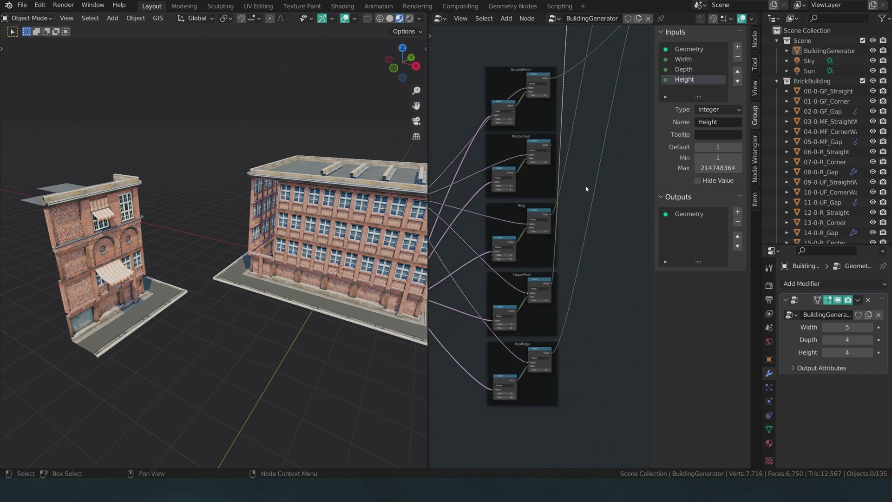
Step: Connect the MiddleFloor frame's output to the False input of the UpperFloor Switch
{"action": "middle_click_drag", "start_coordinate": [586, 188], "coordinate": [551, 346]}
{"action": "left_click_drag", "start_coordinate": [491, 249], "coordinate": [493, 252]}
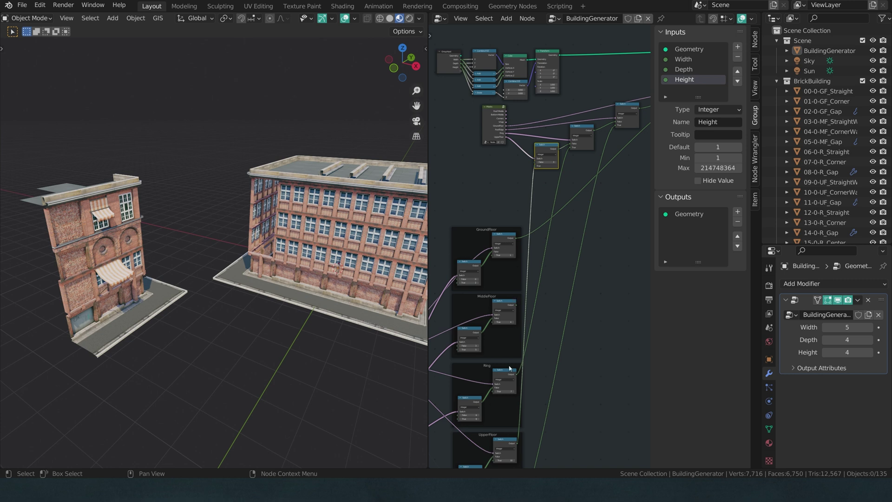
{"action": "scroll", "coordinate": [500, 342], "scroll_direction": "down", "scroll_amount": 1}
{"action": "scroll", "coordinate": [506, 184], "scroll_direction": "up", "scroll_amount": 1}
{"action": "scroll", "coordinate": [523, 159], "scroll_direction": "up", "scroll_amount": 1}
{"action": "scroll", "coordinate": [538, 149], "scroll_direction": "up", "scroll_amount": 1}
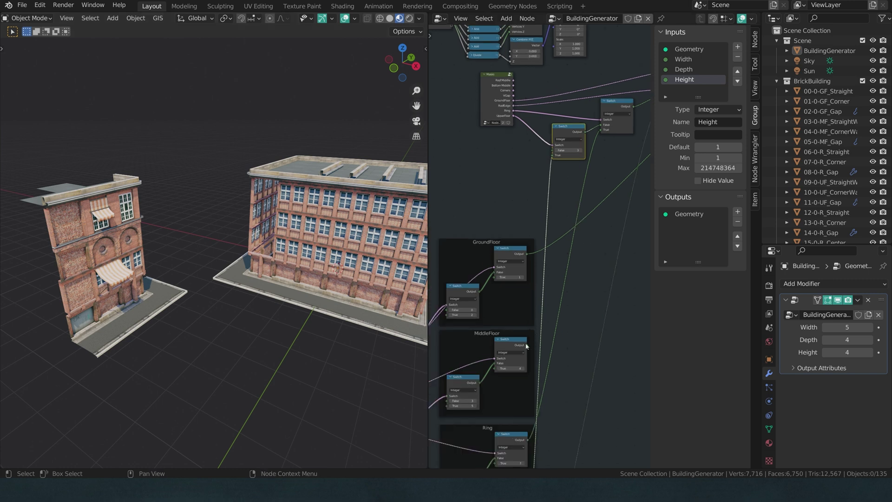
{"action": "left_click", "coordinate": [527, 347]}
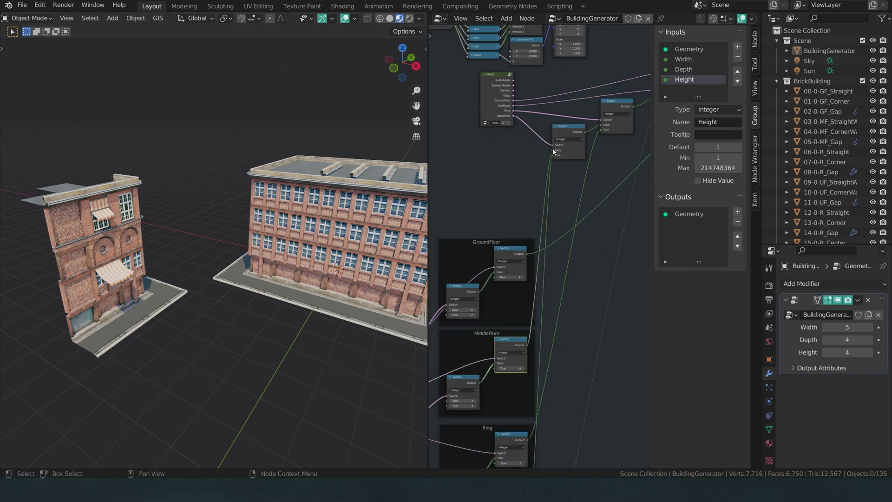
Step: Inspect the roof, then duplicate the RoofEdge Switch and insert the copy between the RoofEdge frame's output and the original's True input
{"action": "scroll", "coordinate": [284, 353], "scroll_direction": "down", "scroll_amount": 2}
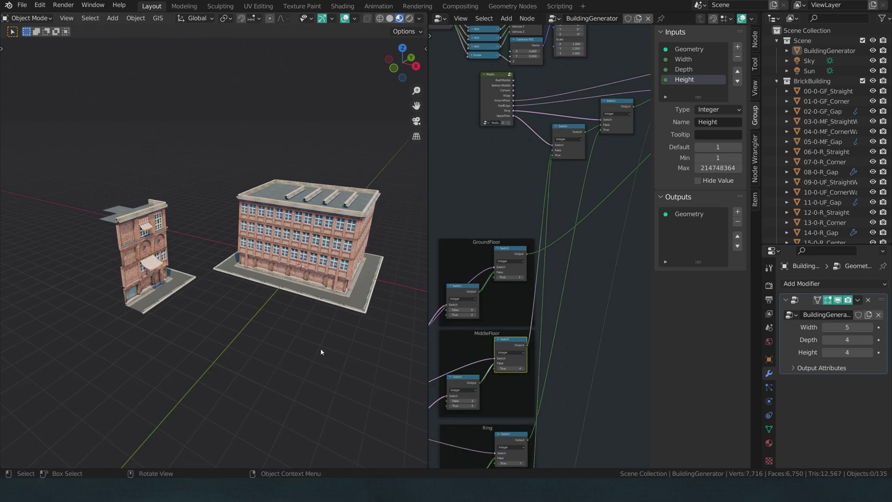
{"action": "middle_click_drag", "start_coordinate": [326, 342], "coordinate": [252, 335]}
{"action": "scroll", "coordinate": [259, 303], "scroll_direction": "up", "scroll_amount": 3}
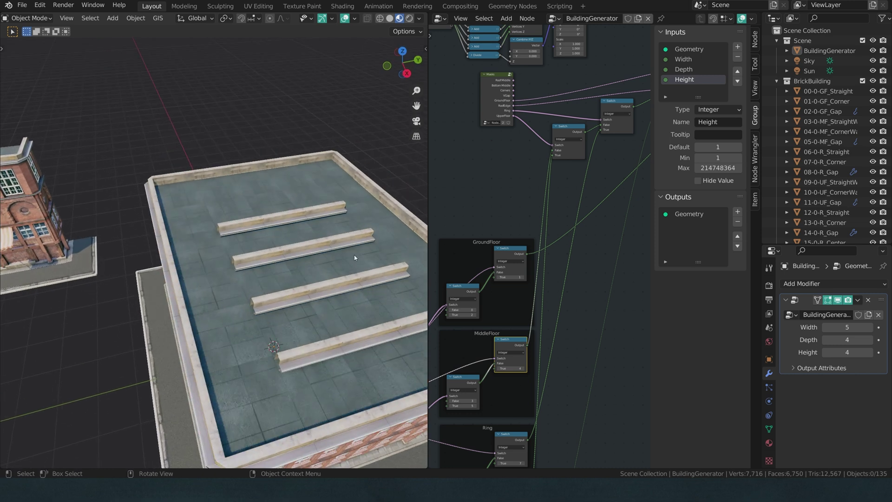
{"action": "scroll", "coordinate": [490, 446], "scroll_direction": "down", "scroll_amount": 3}
{"action": "middle_click_drag", "start_coordinate": [491, 446], "coordinate": [502, 334]}
{"action": "middle_click_drag", "start_coordinate": [616, 115], "coordinate": [528, 289]}
{"action": "scroll", "coordinate": [537, 241], "scroll_direction": "up", "scroll_amount": 3}
{"action": "left_click", "coordinate": [593, 123]}
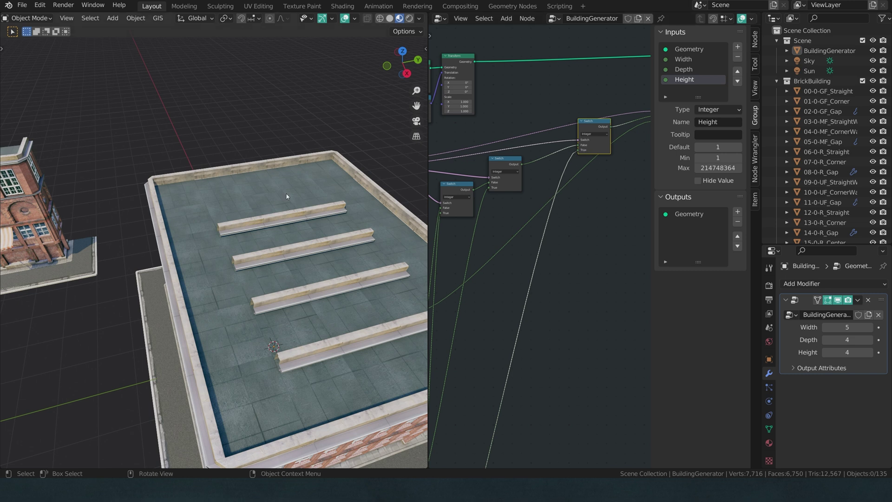
{"action": "key", "text": "shift+d"}
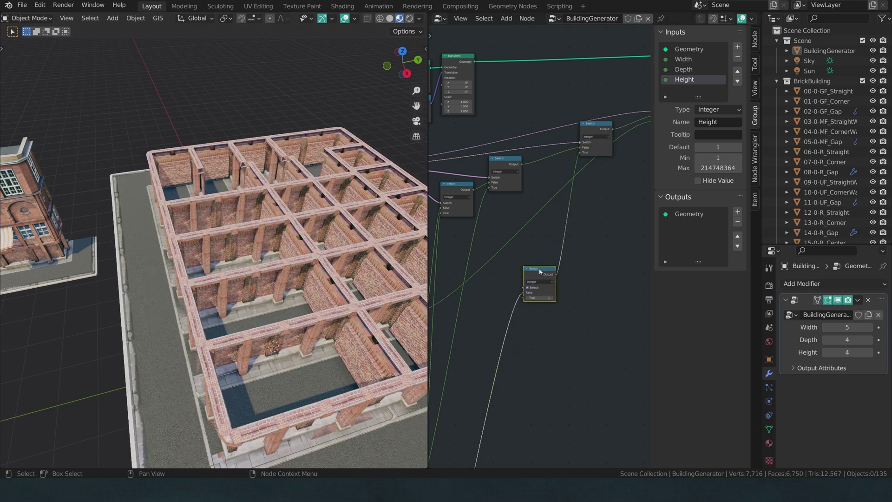
{"action": "left_click", "coordinate": [544, 265]}
Step: Connect the Masks Roof Middle output to the inserted roof Switch's Switch input
{"action": "middle_click_drag", "start_coordinate": [544, 237], "coordinate": [638, 236]}
{"action": "scroll", "coordinate": [531, 149], "scroll_direction": "up", "scroll_amount": 2}
{"action": "left_click_drag", "start_coordinate": [495, 118], "coordinate": [611, 287]}
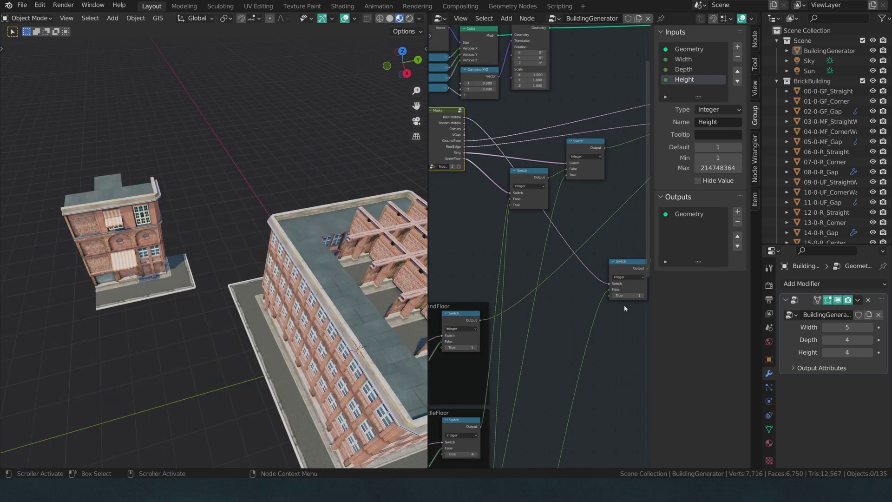
{"action": "middle_click_drag", "start_coordinate": [626, 297], "coordinate": [590, 300]}
{"action": "scroll", "coordinate": [590, 300], "scroll_direction": "up", "scroll_amount": 2}
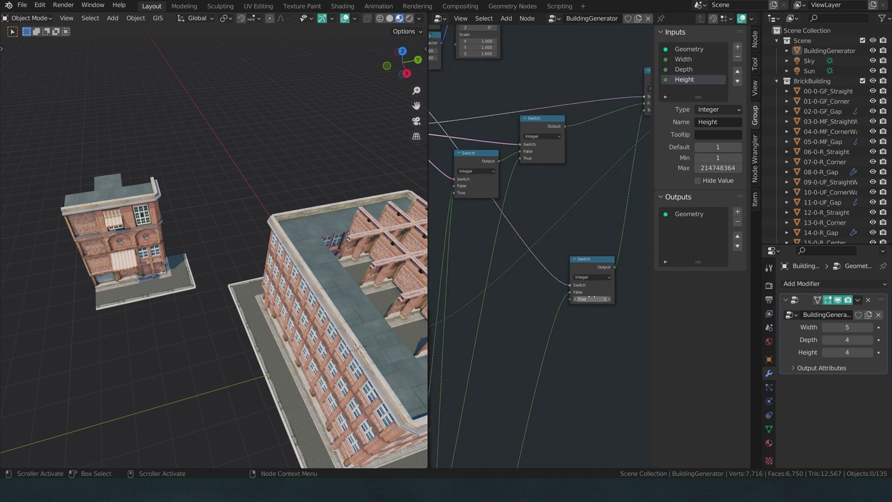
Step: Identify the roof center piece's index in the BrickBuilding collection, set the roof Switch's True value to 15 and inspect the finished roof
{"action": "left_click", "coordinate": [116, 185]}
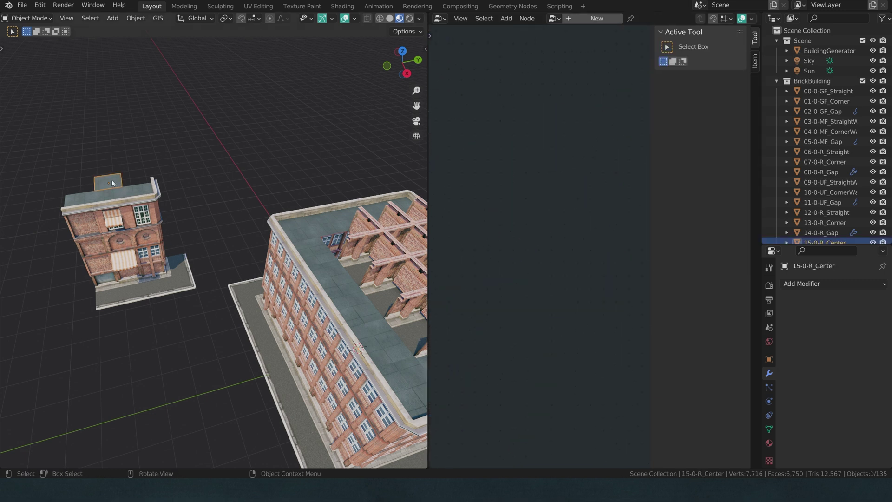
{"action": "scroll", "coordinate": [828, 153], "scroll_direction": "down", "scroll_amount": 2}
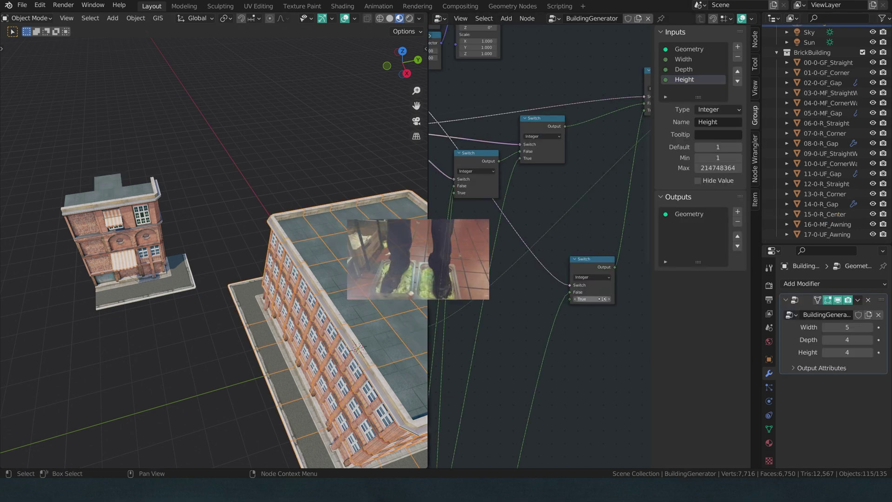
{"action": "left_click", "coordinate": [214, 410]}
{"action": "middle_click_drag", "start_coordinate": [163, 358], "coordinate": [250, 332]}
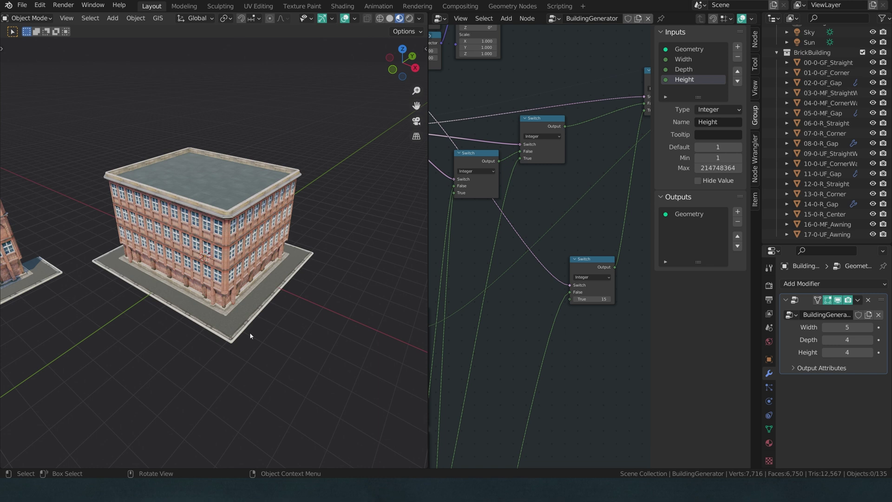
{"action": "scroll", "coordinate": [553, 251], "scroll_direction": "down", "scroll_amount": 4}
{"action": "middle_click_drag", "start_coordinate": [572, 251], "coordinate": [439, 293]}
{"action": "scroll", "coordinate": [553, 214], "scroll_direction": "up", "scroll_amount": 2}
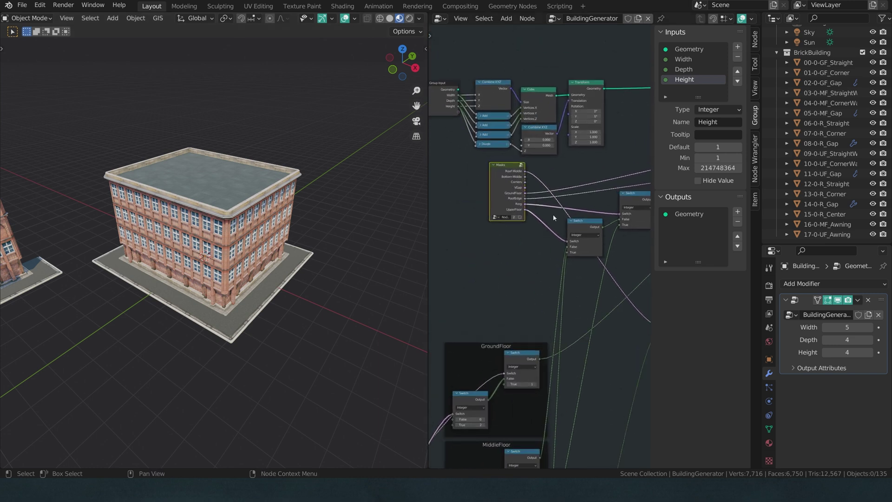